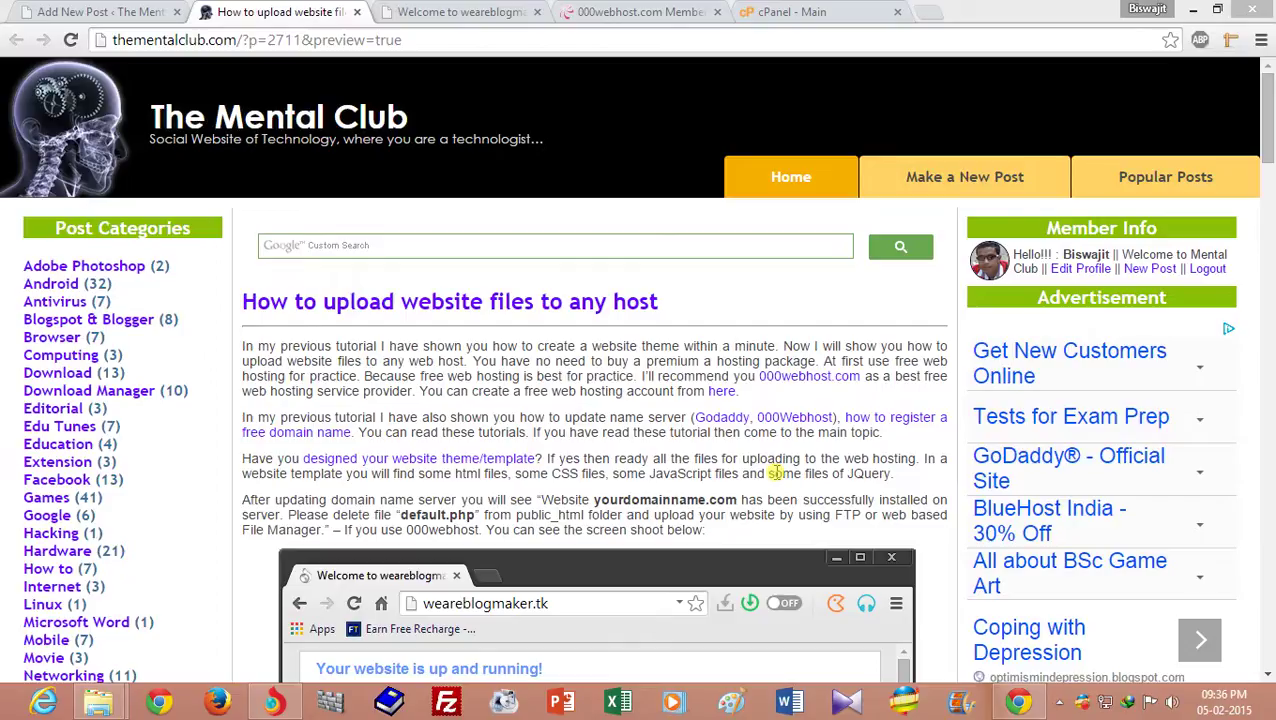
# Step: Compare the GoDaddy cPanel home for blogmaker.tk with the 000webhost list of three domains, ending on the list
pyautogui.click(795, 11)
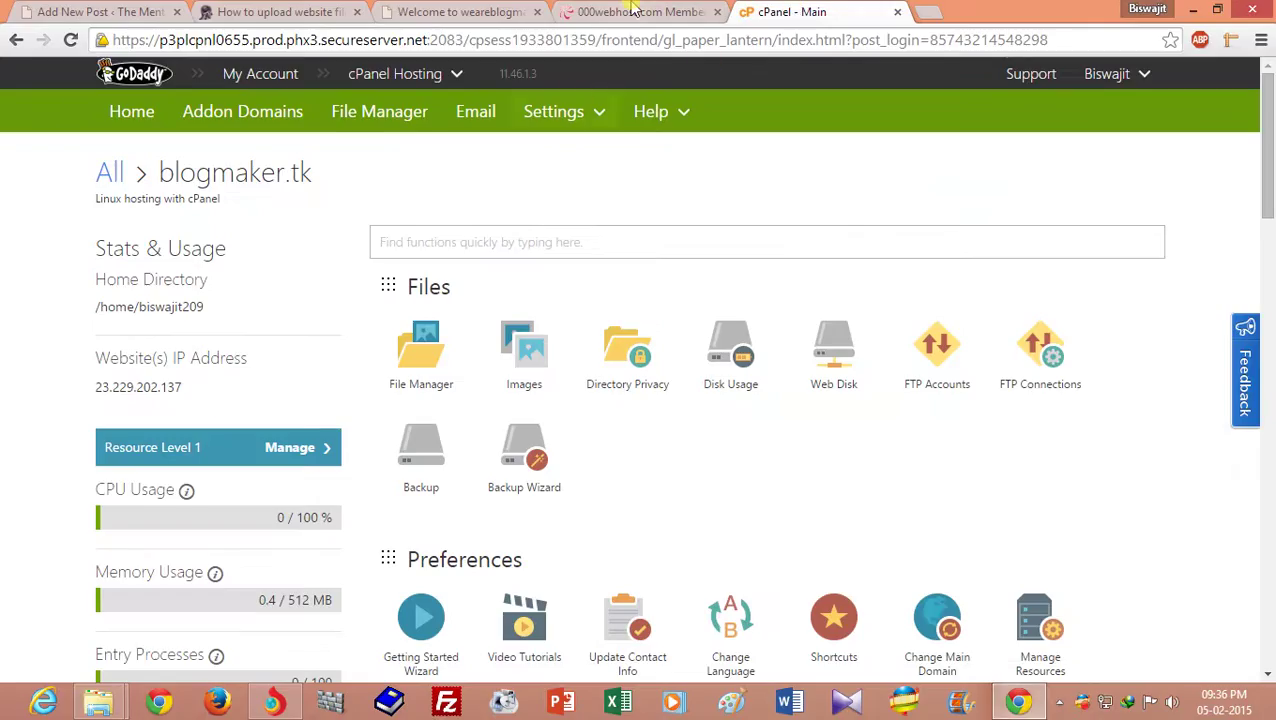
pyautogui.click(638, 11)
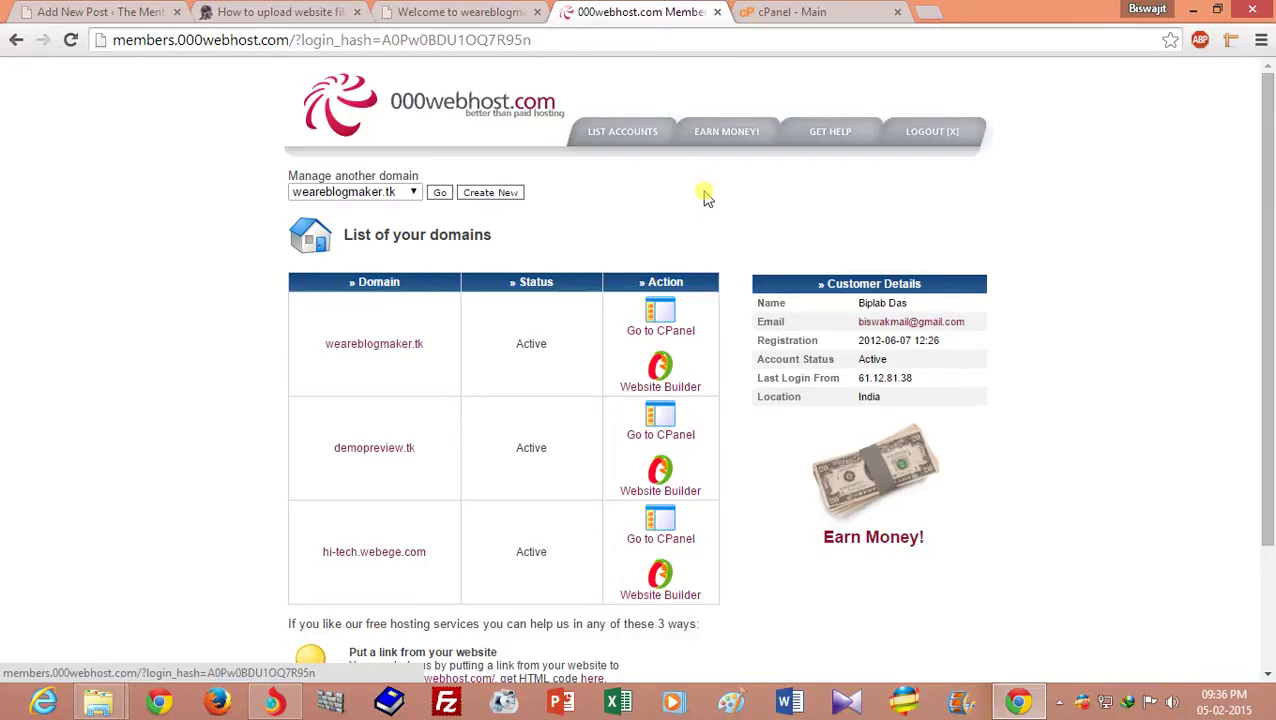
pyautogui.click(805, 10)
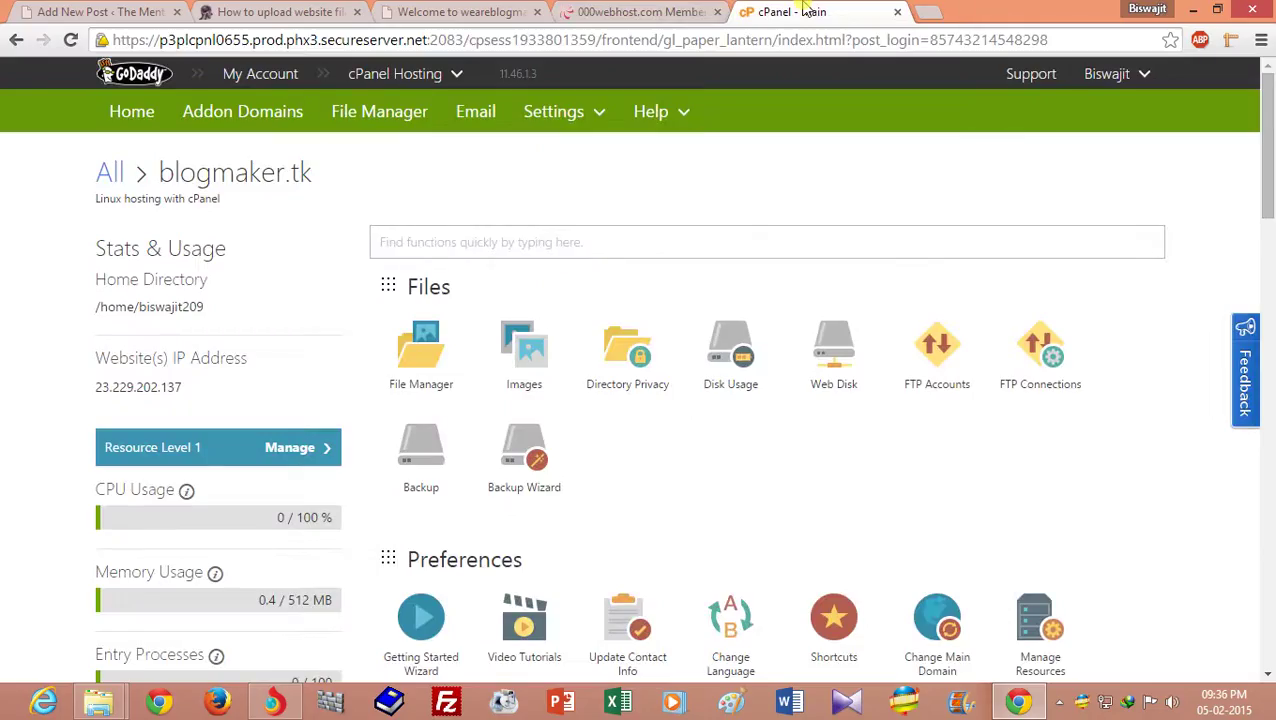
pyautogui.click(630, 11)
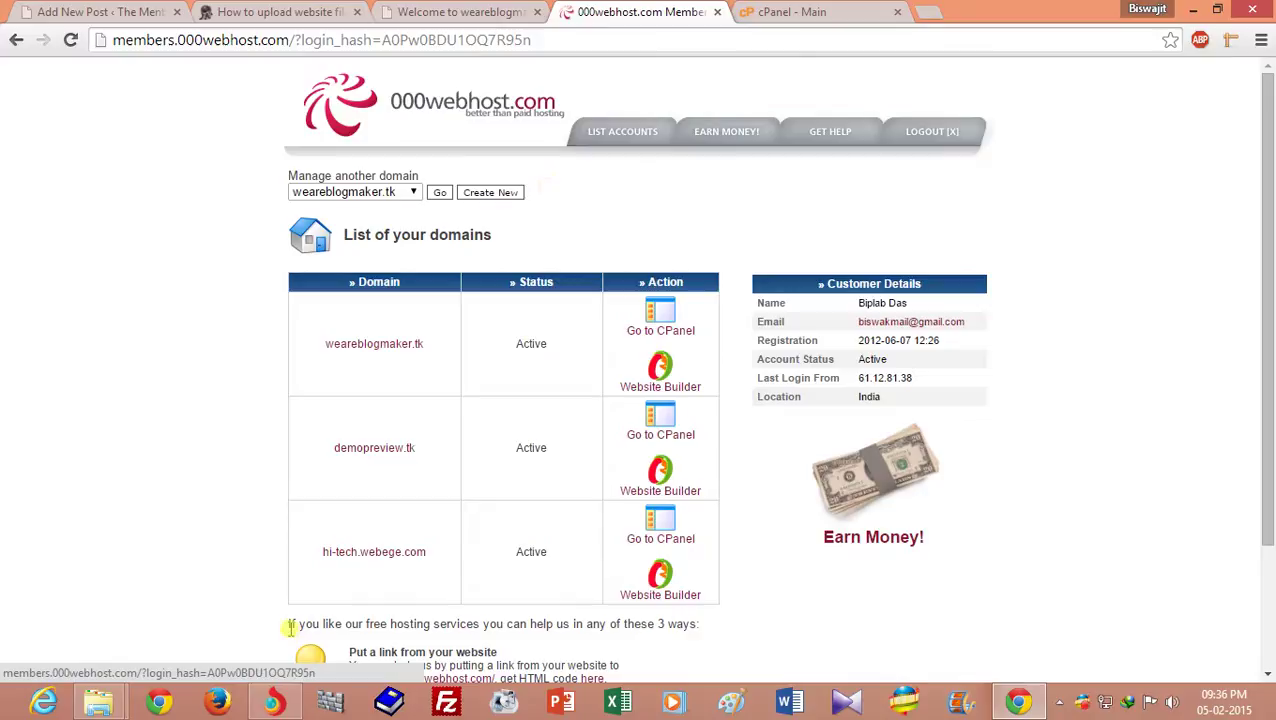
# Step: Compare weareblogmaker.tk's default.php placeholder with the blogmaker.tk Toy Gifts site and close the pop-under ad
pyautogui.click(272, 703)
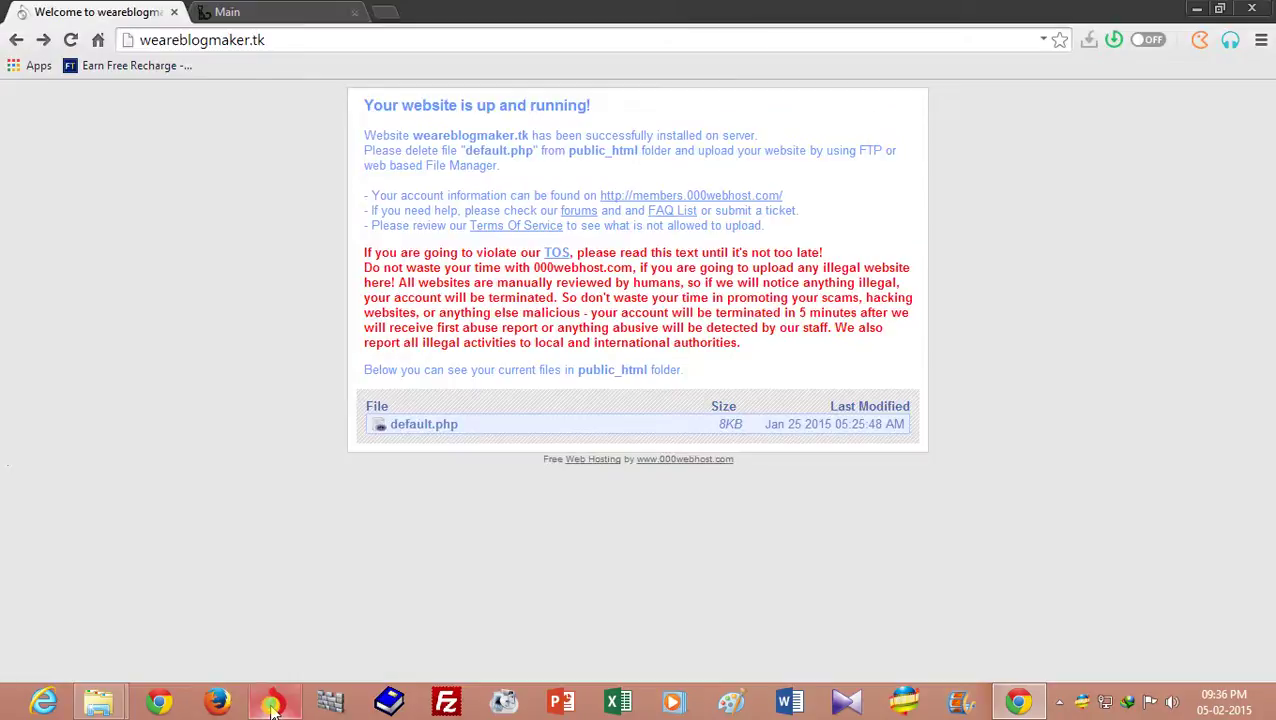
pyautogui.click(263, 40)
pyautogui.click(255, 13)
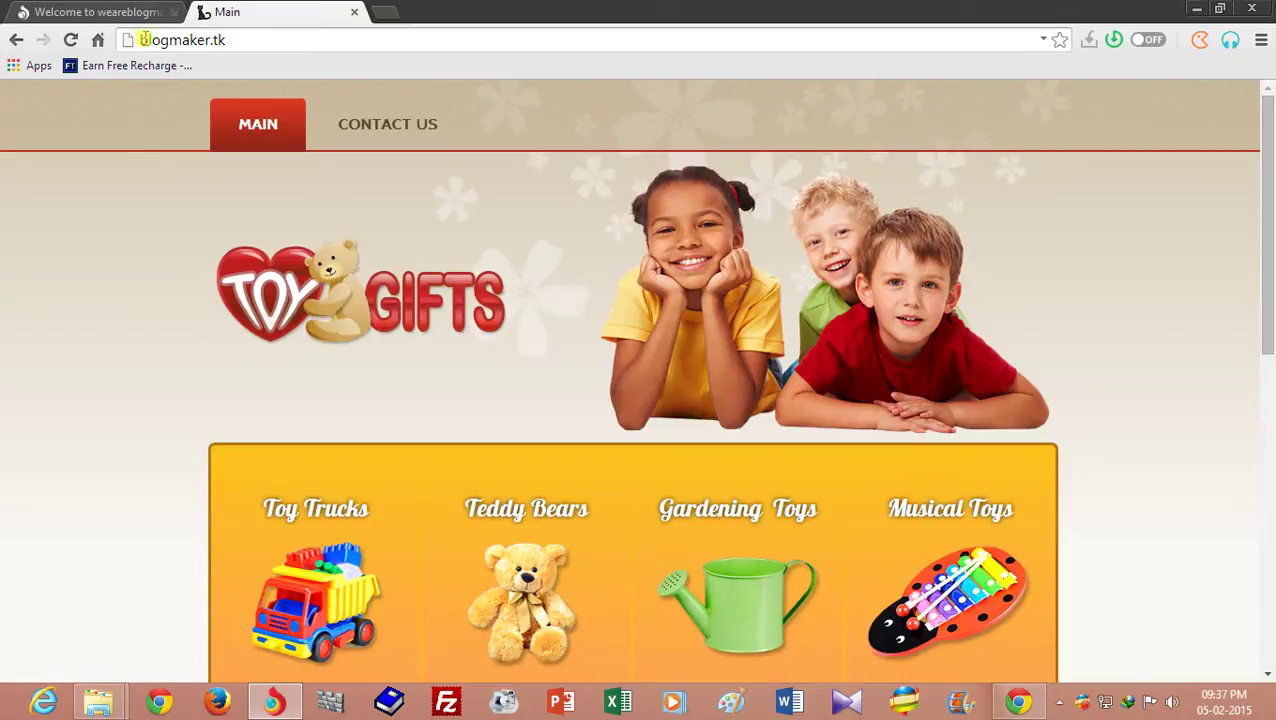
pyautogui.moveTo(145, 39); pyautogui.dragTo(233, 34)
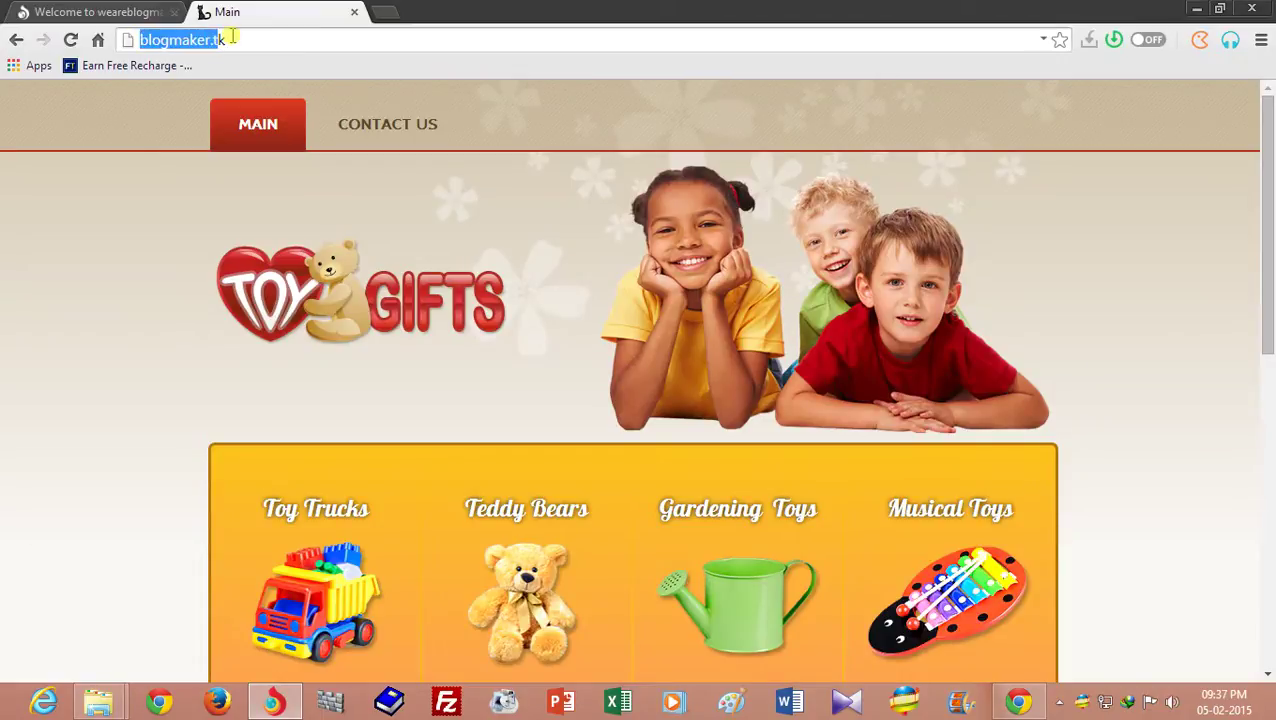
pyautogui.click(118, 14)
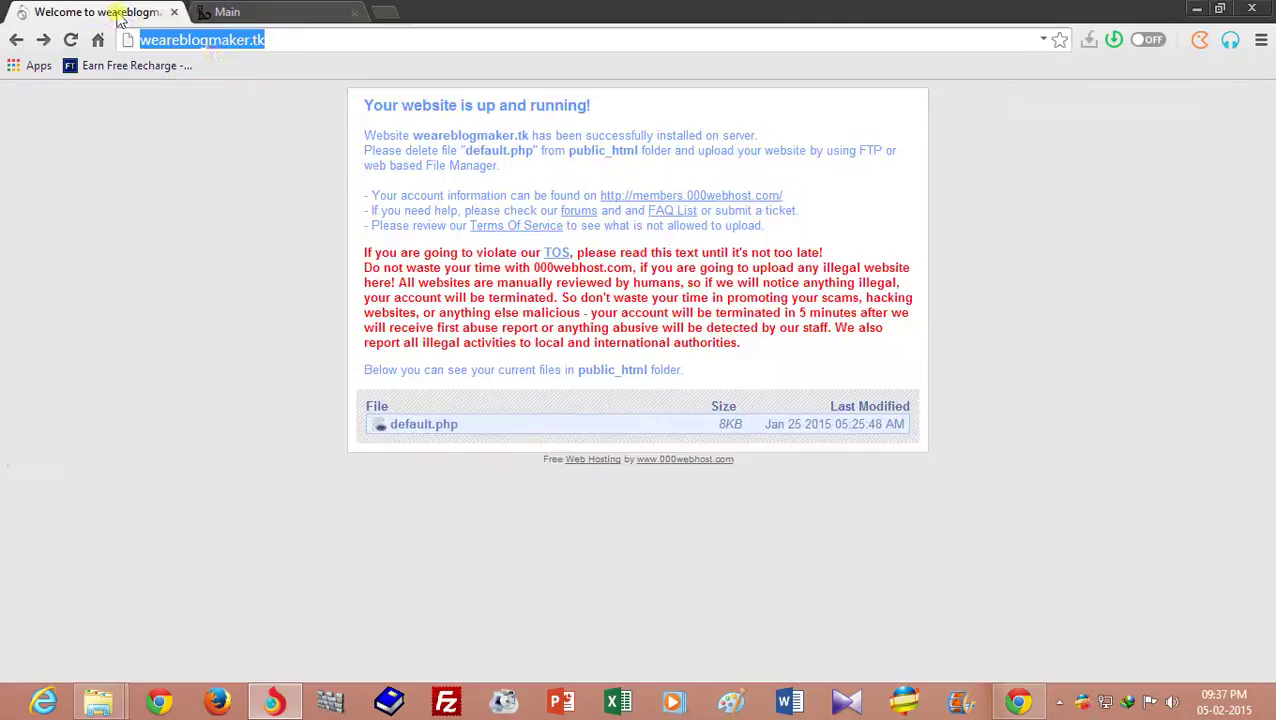
pyautogui.click(213, 140)
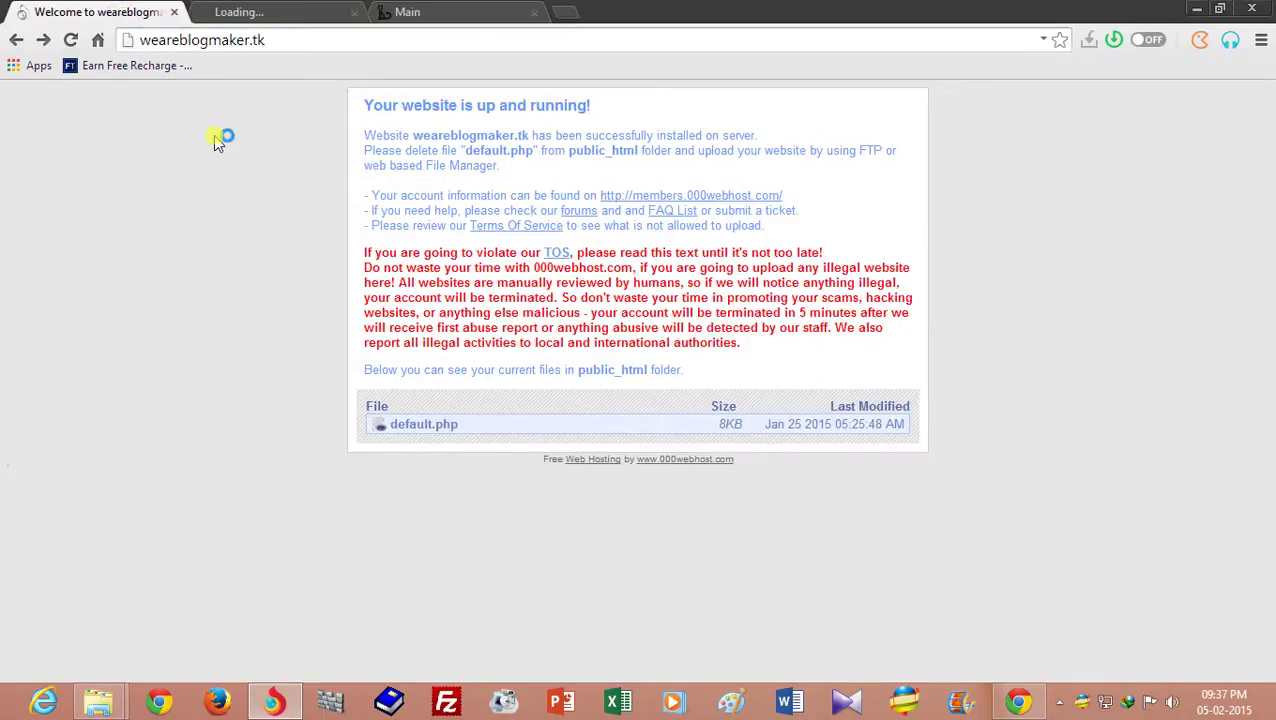
pyautogui.click(248, 14)
pyautogui.click(354, 12)
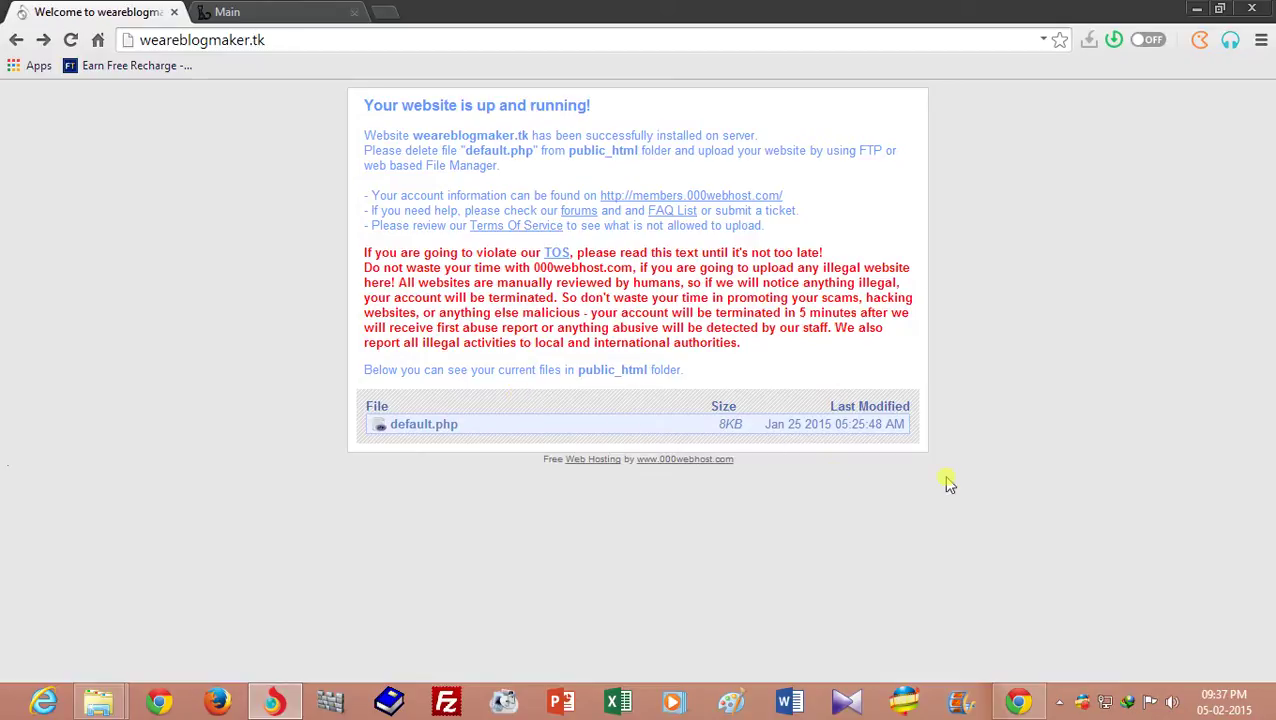
# Step: Open the weareblogmaker.tk control panel from the 000webhost members area
pyautogui.click(1016, 702)
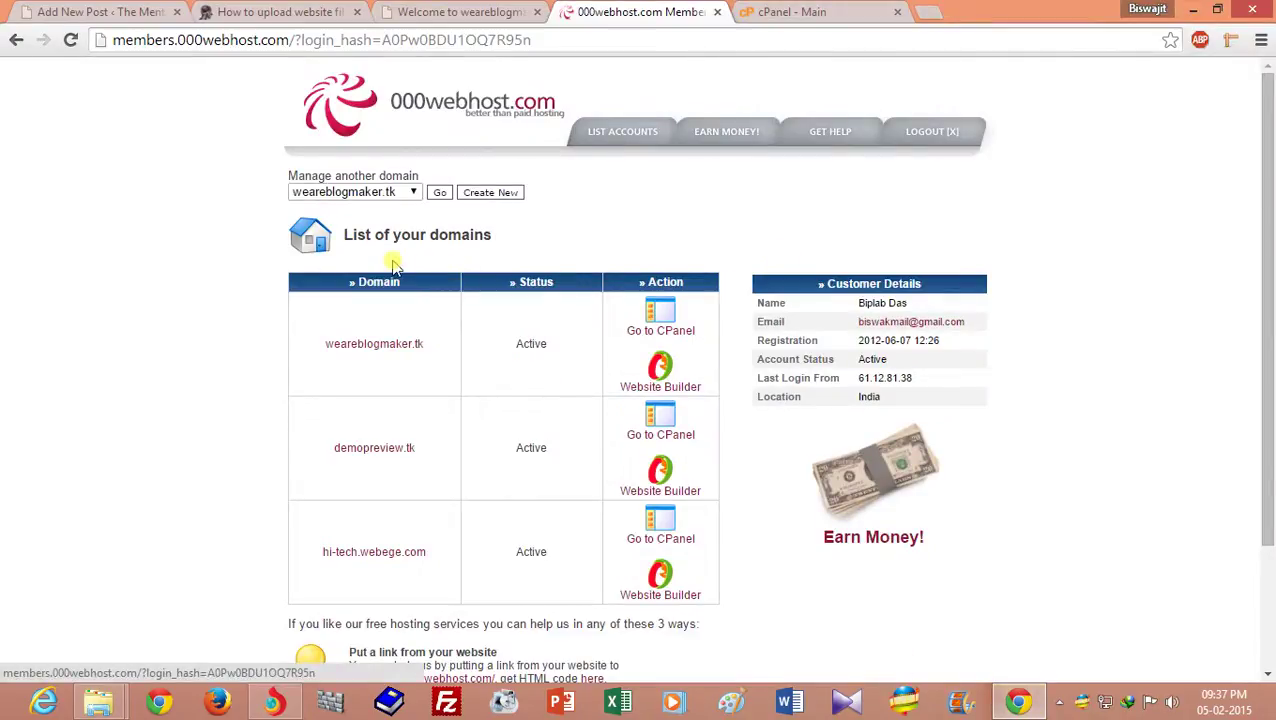
pyautogui.click(664, 328)
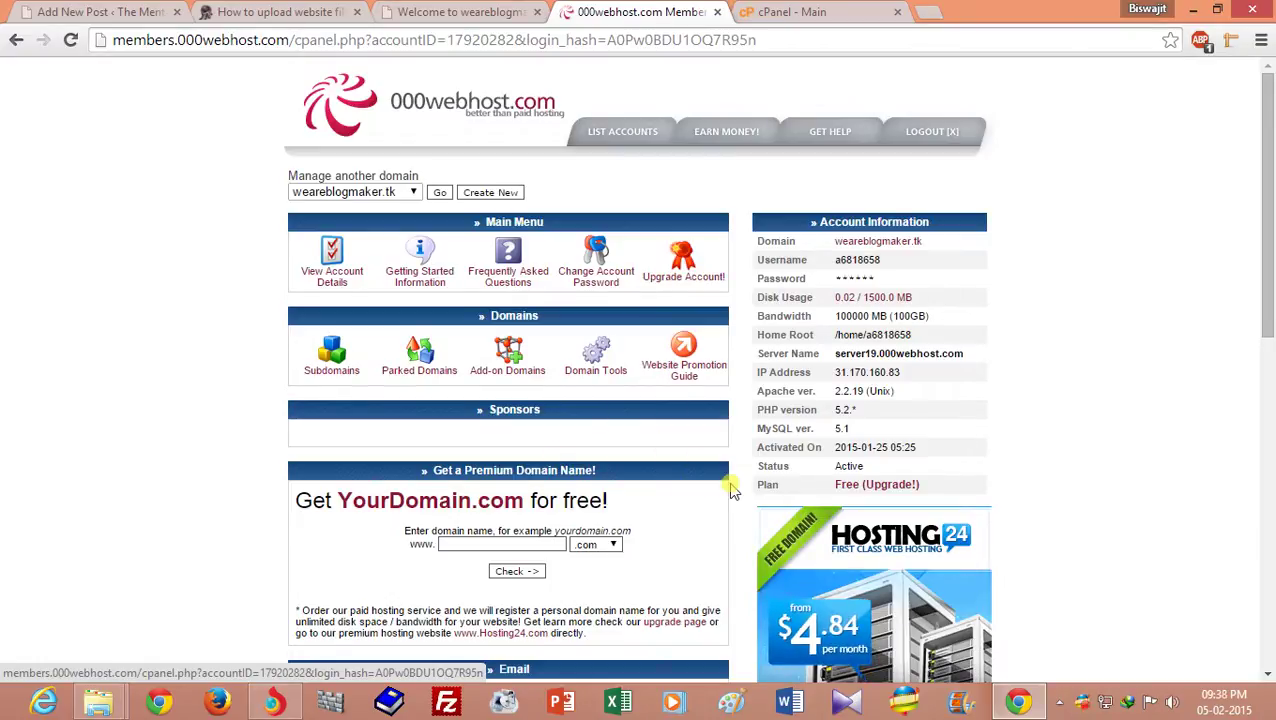
# Step: Load blogmaker.tk/cpanel in the Toy Gifts tab to reach the cPanel Login page
pyautogui.click(274, 701)
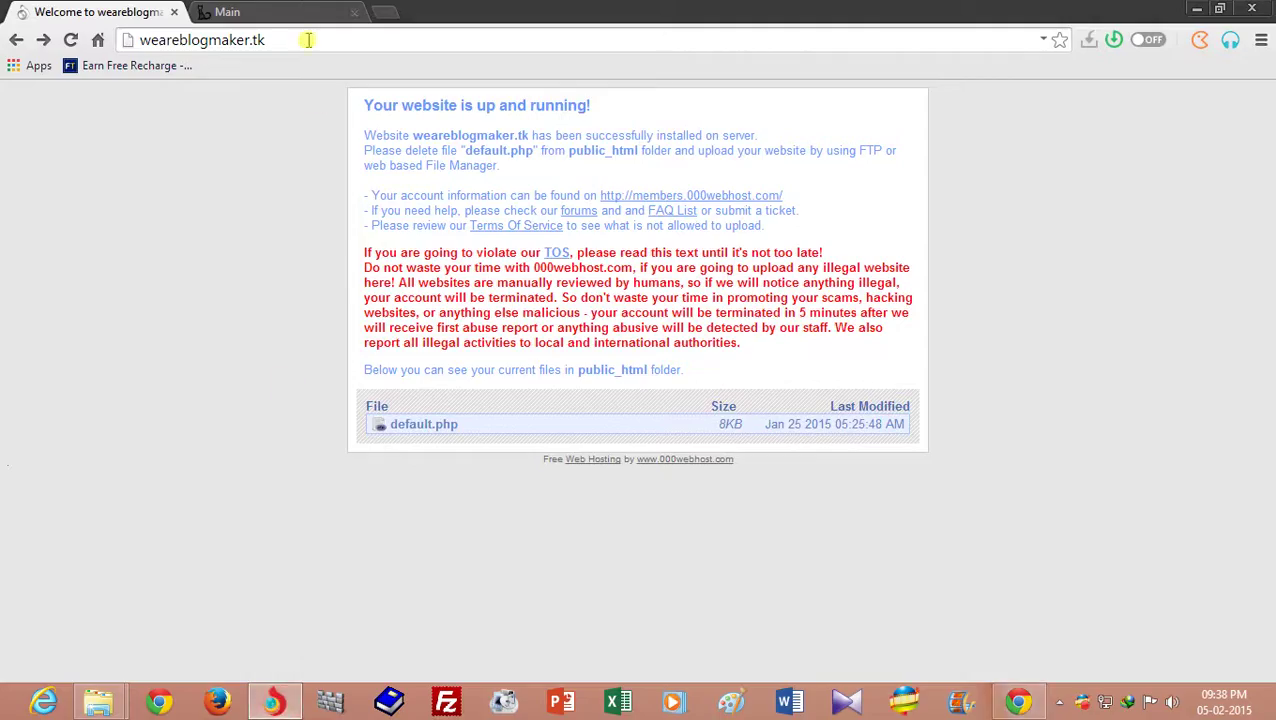
pyautogui.click(282, 14)
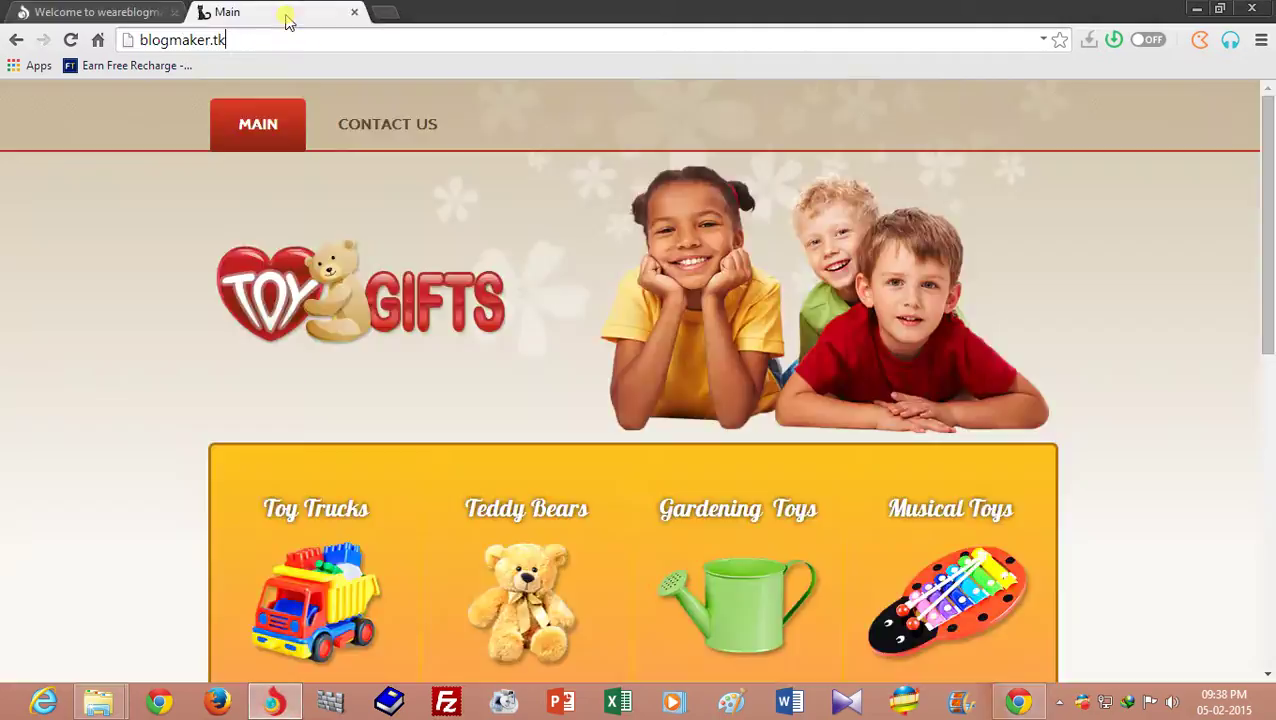
pyautogui.click(234, 37)
pyautogui.write('/cpanel')
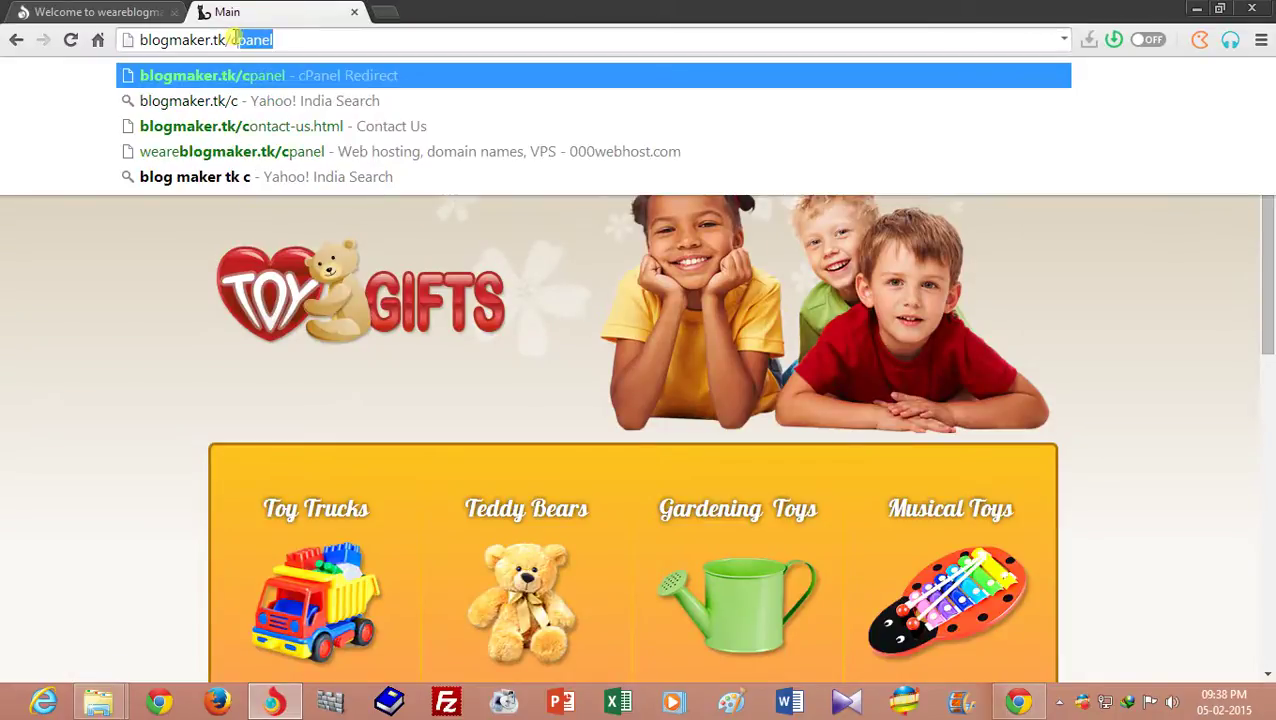
pyautogui.click(281, 39)
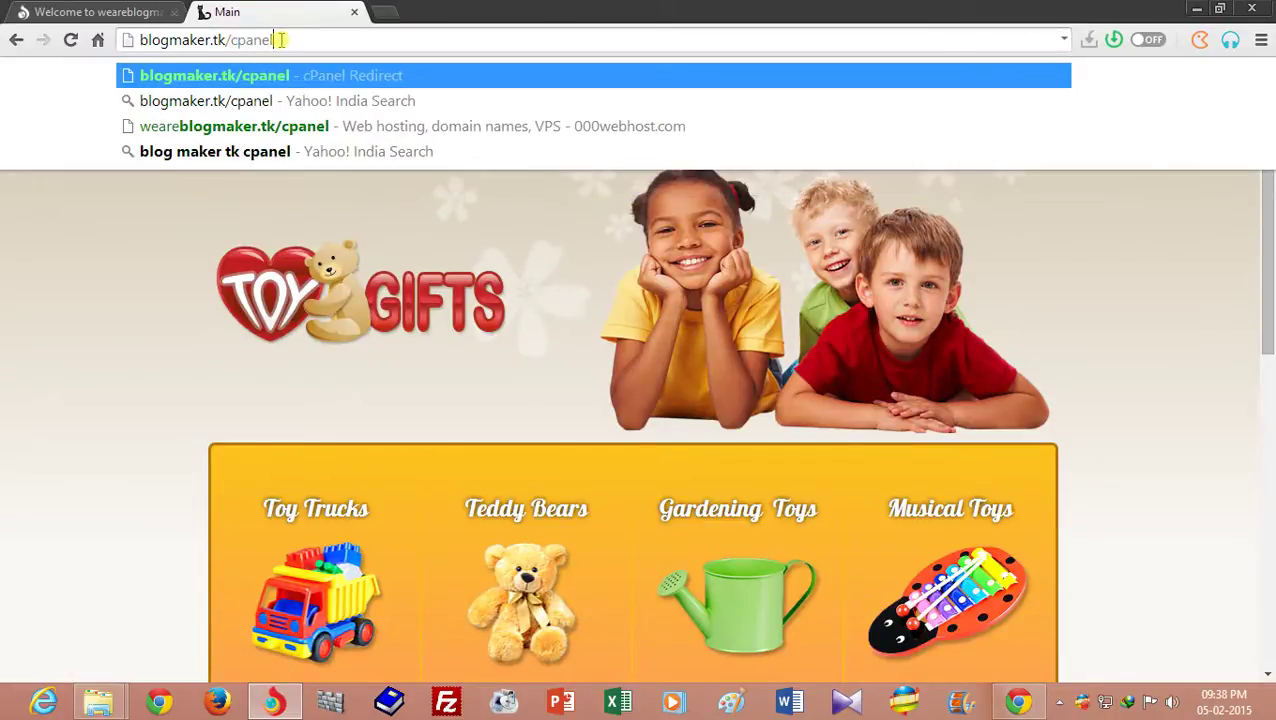
pyautogui.press('Return')
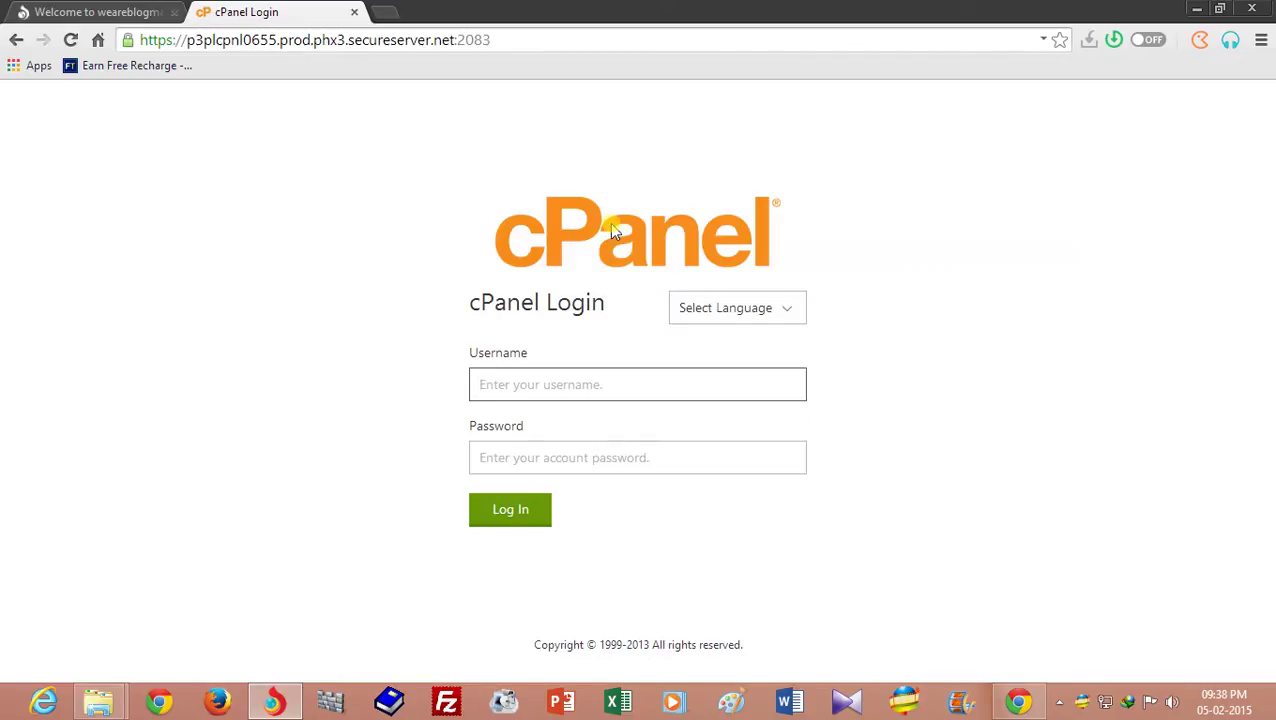
# Step: Try weareblogmaker.tk/cpanel in the first tab, which only gives a 000webhost error page
pyautogui.click(82, 12)
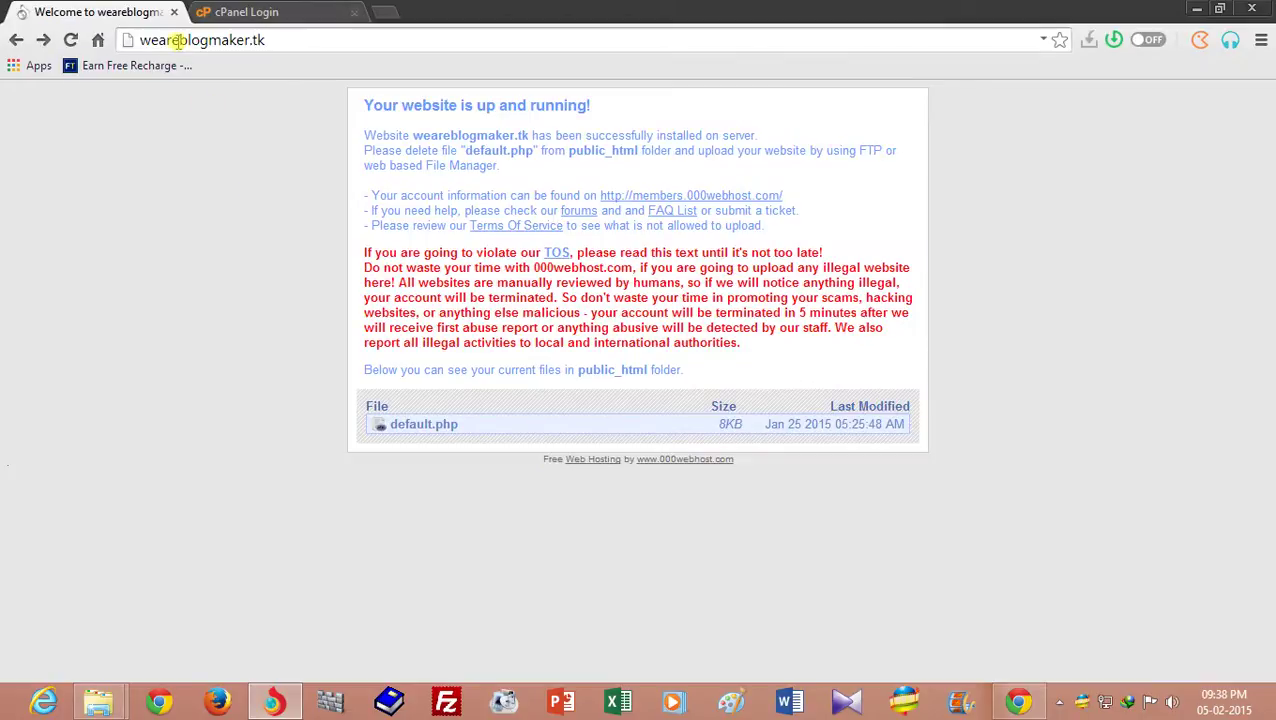
pyautogui.click(260, 42)
pyautogui.click(294, 42)
pyautogui.write('/')
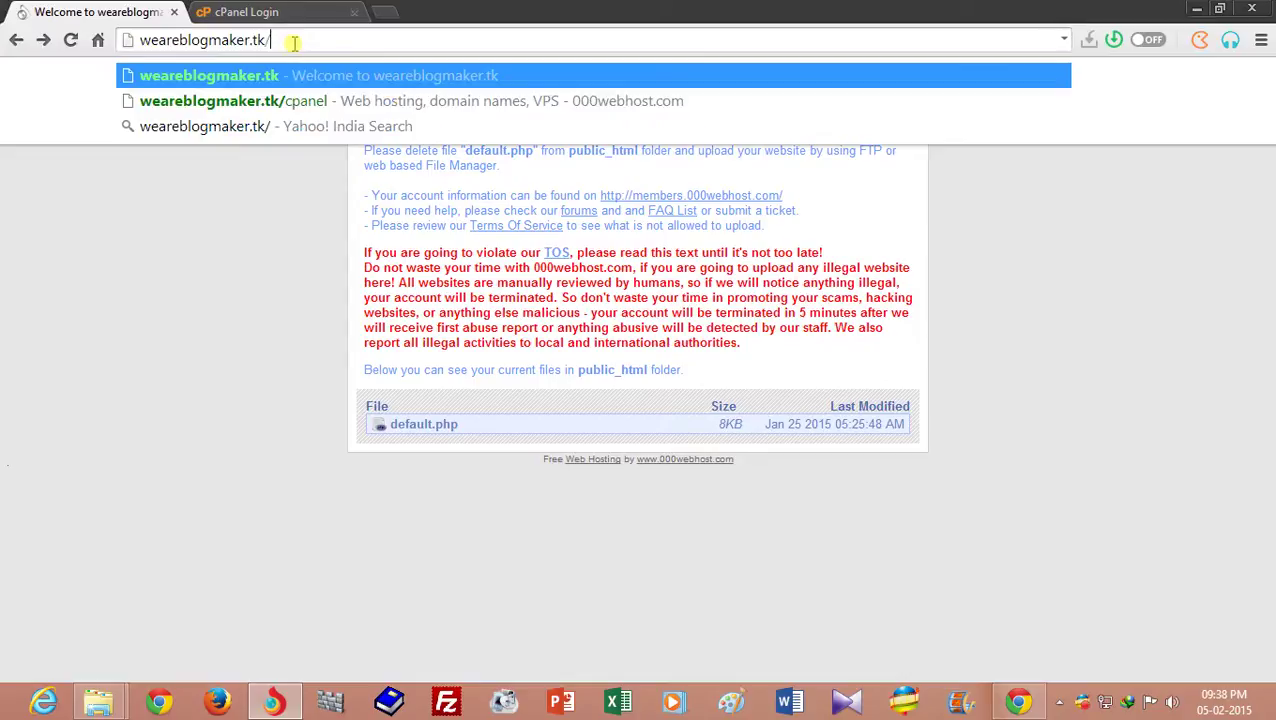
pyautogui.write('c')
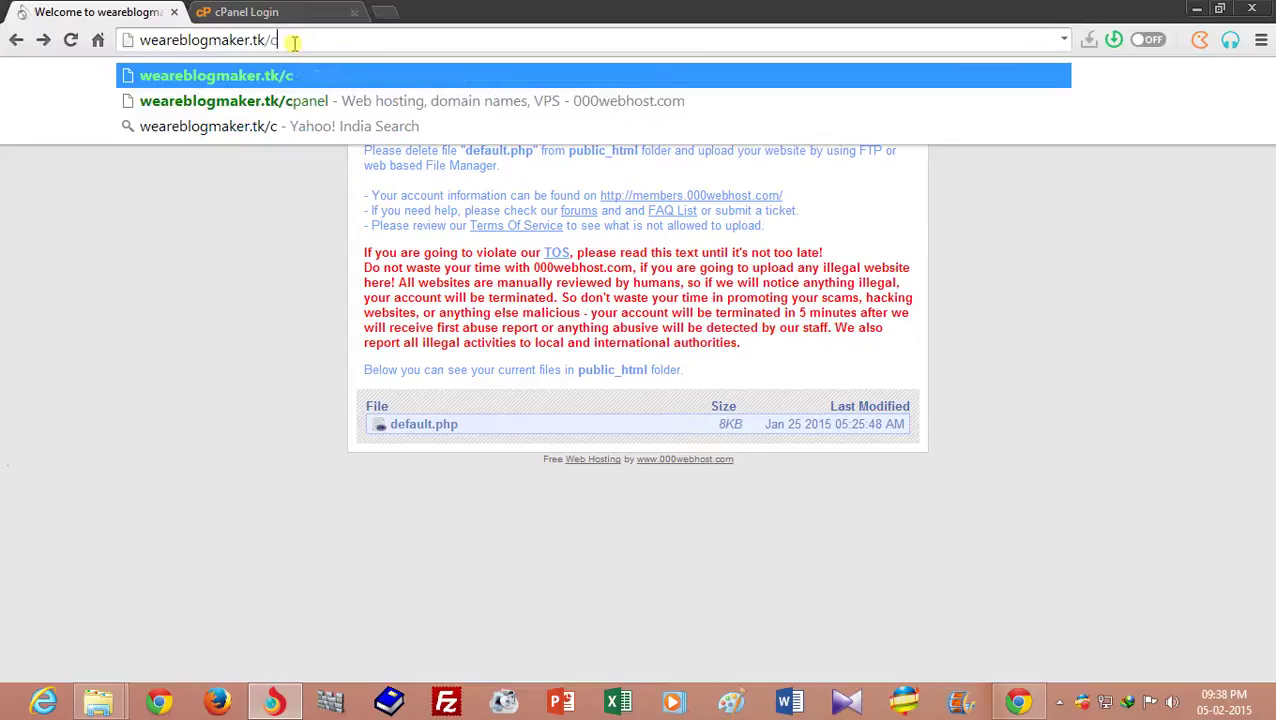
pyautogui.click(259, 101)
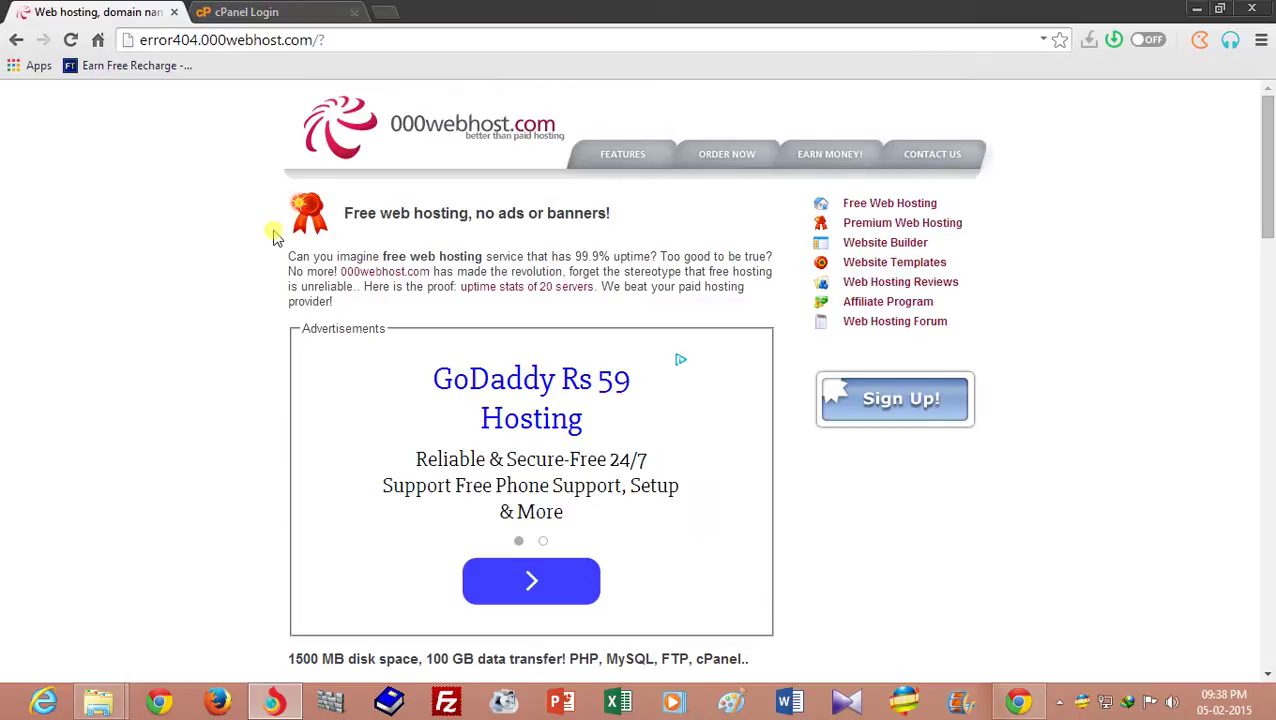
pyautogui.moveTo(1265, 190)
pyautogui.mouseDown()
pyautogui.moveTo(1262, 290)
pyautogui.moveTo(1264, 190)
pyautogui.mouseUp()
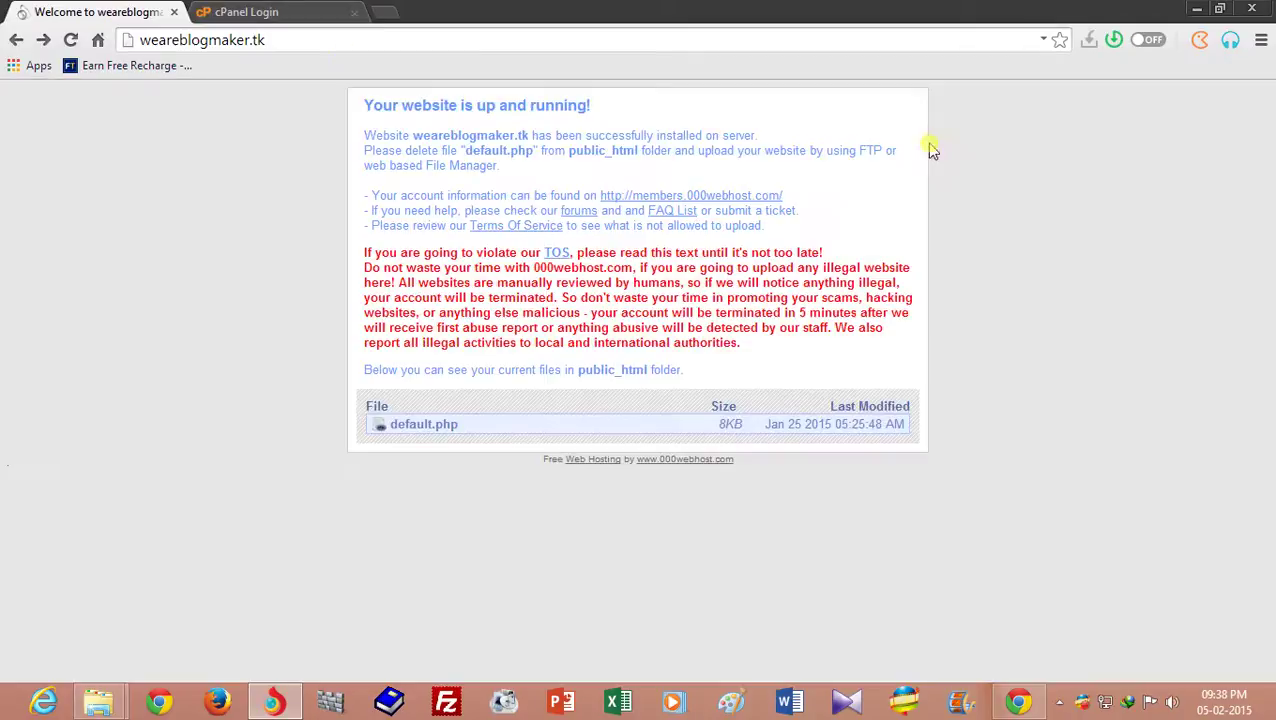
# Step: Scroll the weareblogmaker.tk control panel down to Files and launch the net2ftp File Manager
pyautogui.click(1196, 9)
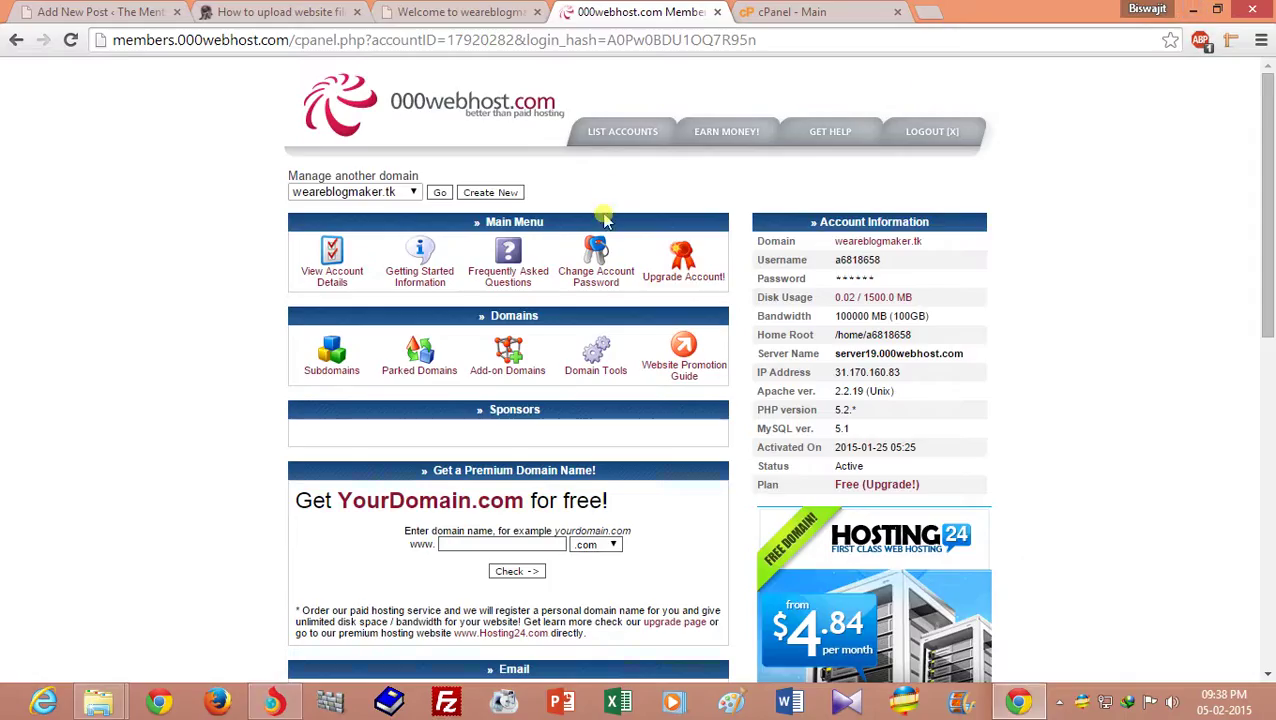
pyautogui.moveTo(1268, 180)
pyautogui.mouseDown()
pyautogui.moveTo(1270, 510)
pyautogui.moveTo(1270, 196)
pyautogui.moveTo(1270, 375)
pyautogui.moveTo(1270, 341)
pyautogui.mouseUp()
pyautogui.moveTo(1272, 264); pyautogui.dragTo(1272, 200)
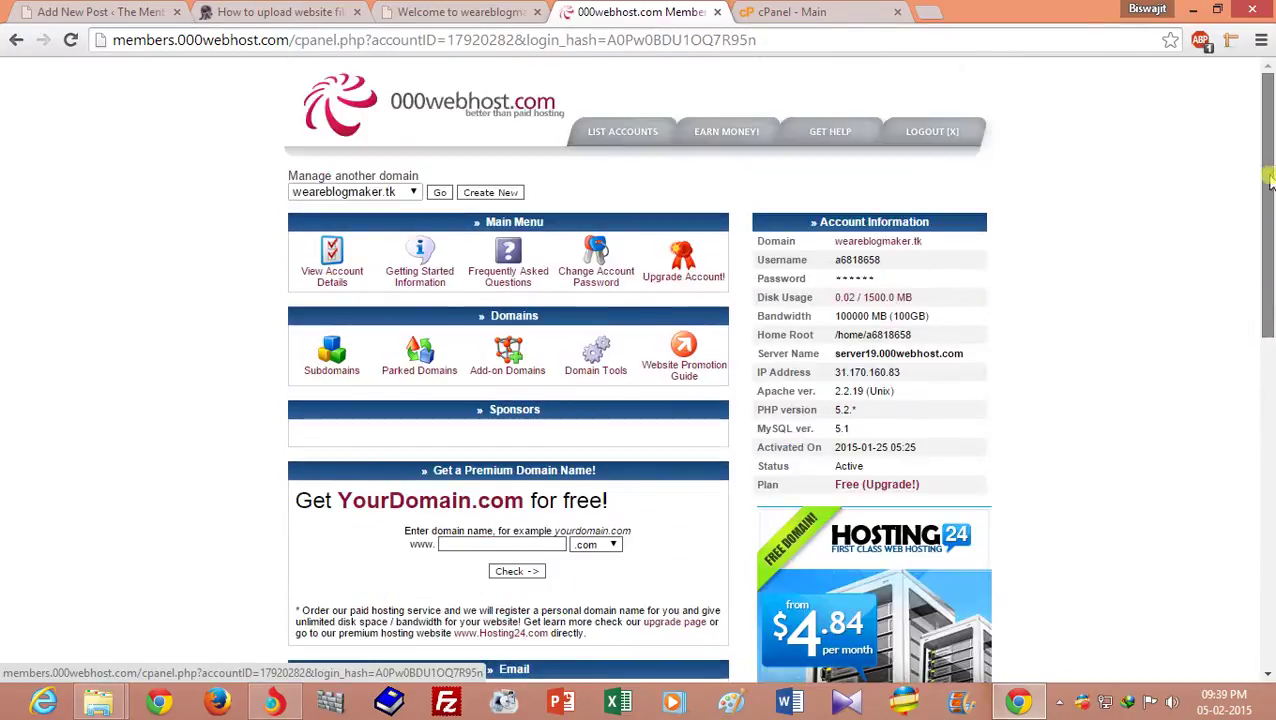
pyautogui.click(803, 12)
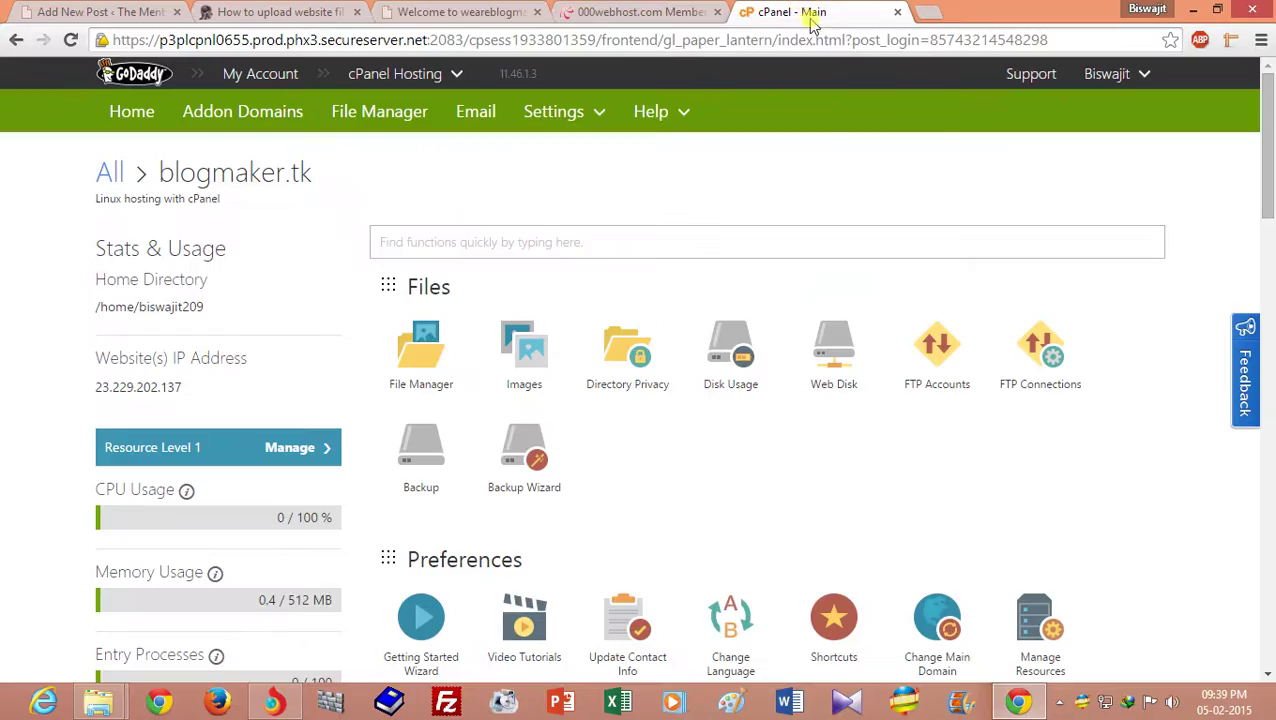
pyautogui.click(692, 14)
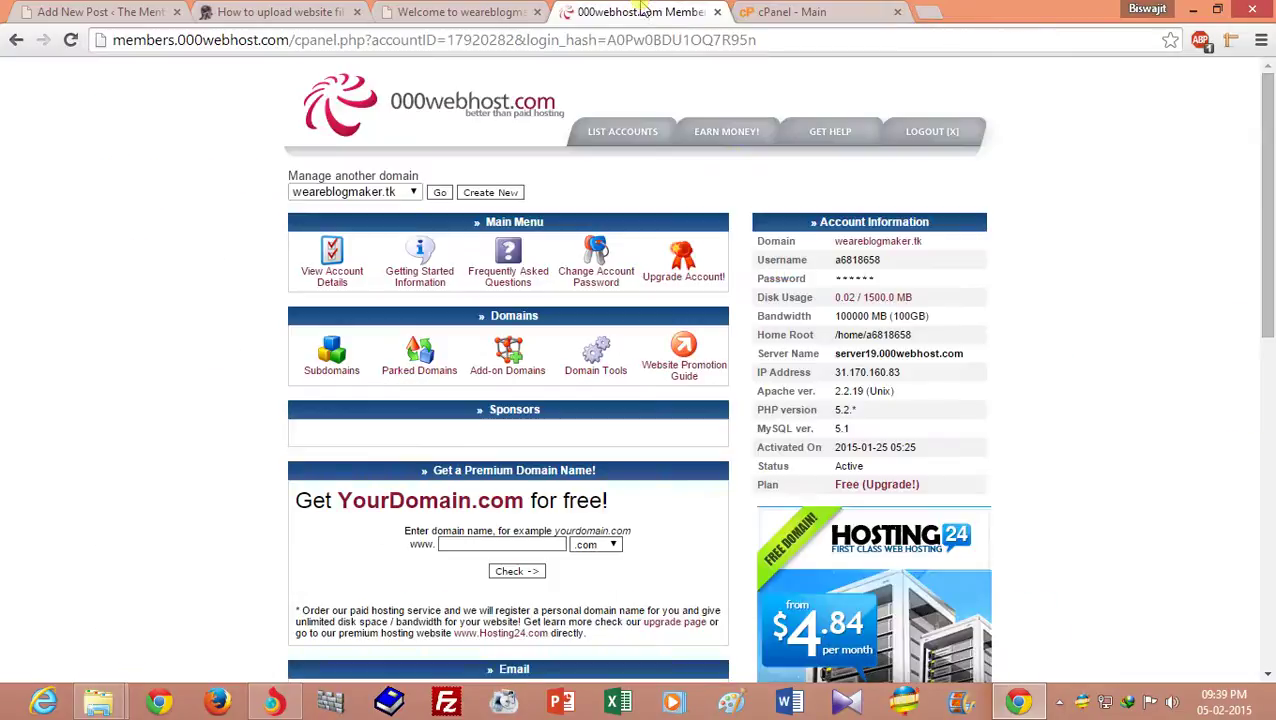
pyautogui.moveTo(1270, 197)
pyautogui.mouseDown()
pyautogui.moveTo(1270, 230)
pyautogui.moveTo(1270, 211)
pyautogui.mouseUp()
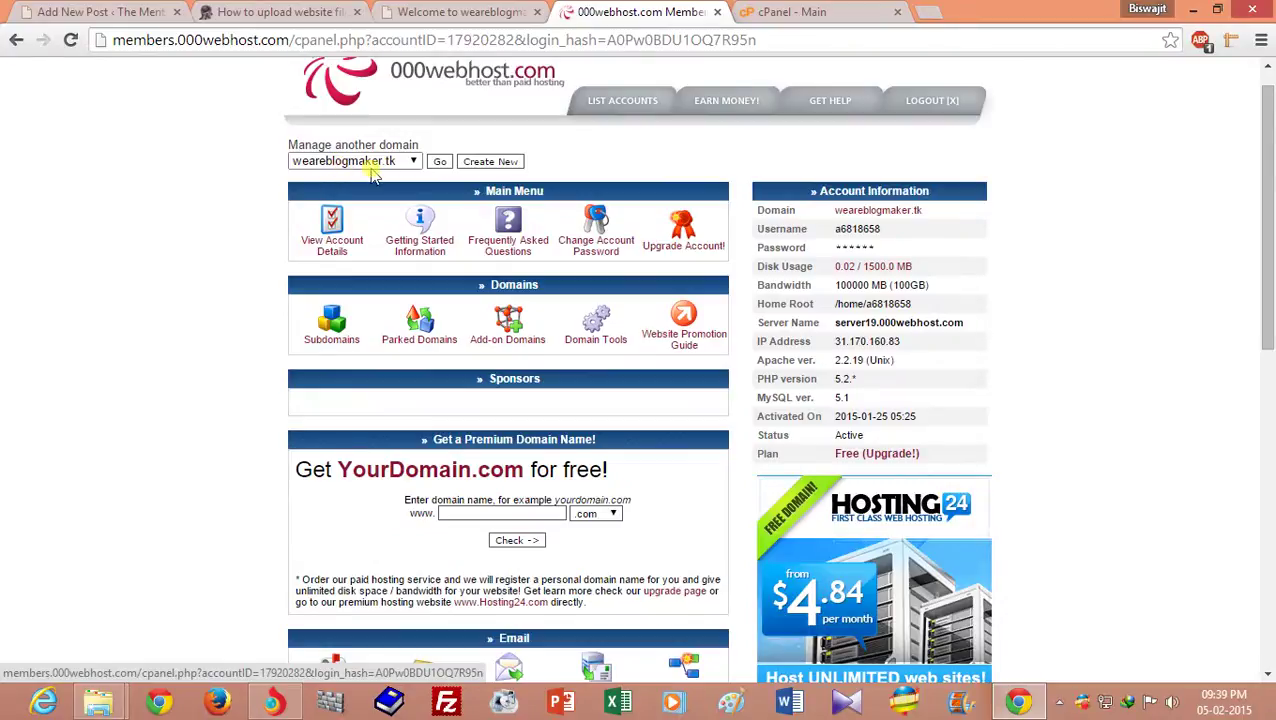
pyautogui.scroll(-1, 1270, 215)
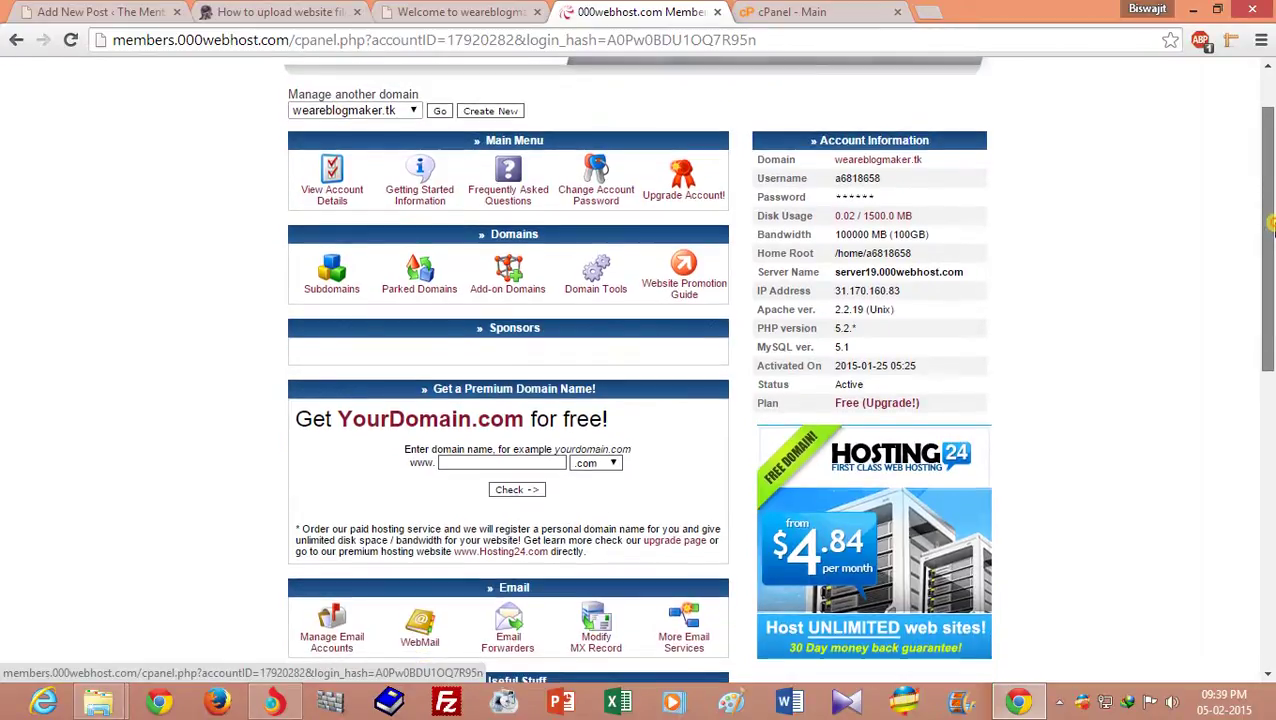
pyautogui.moveTo(1270, 215); pyautogui.dragTo(1260, 393)
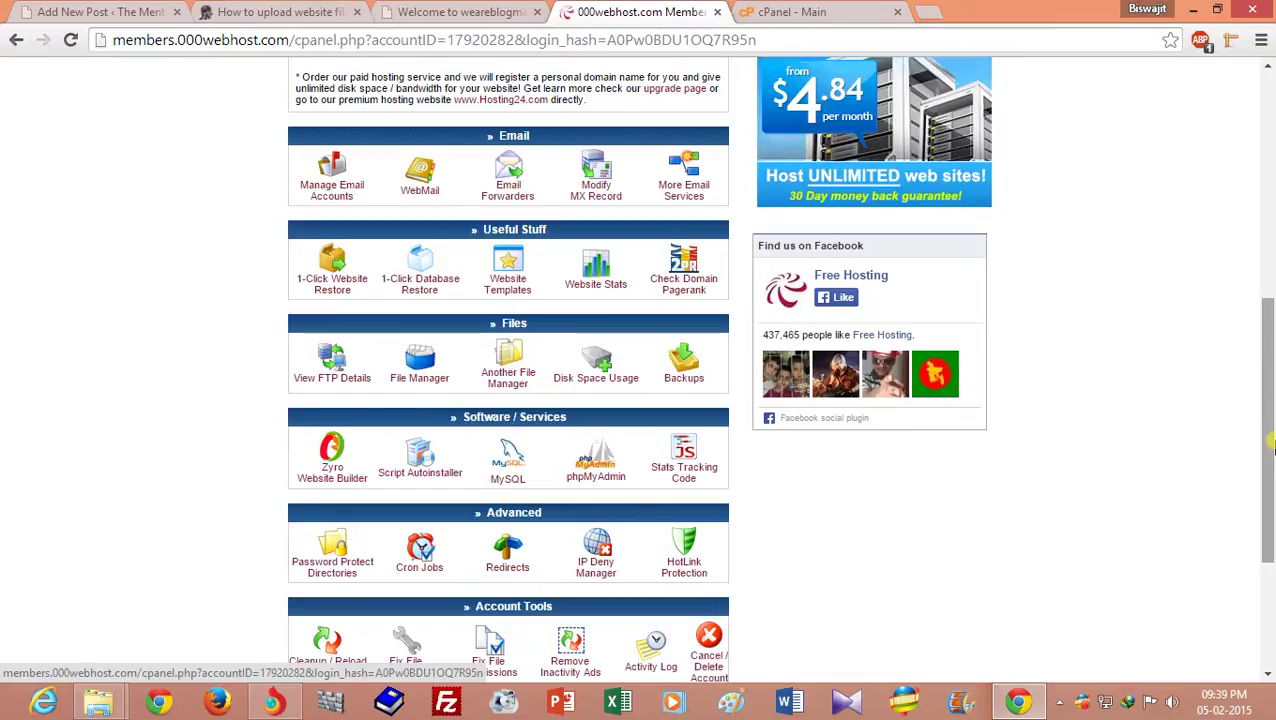
pyautogui.moveTo(1266, 400); pyautogui.dragTo(1266, 402)
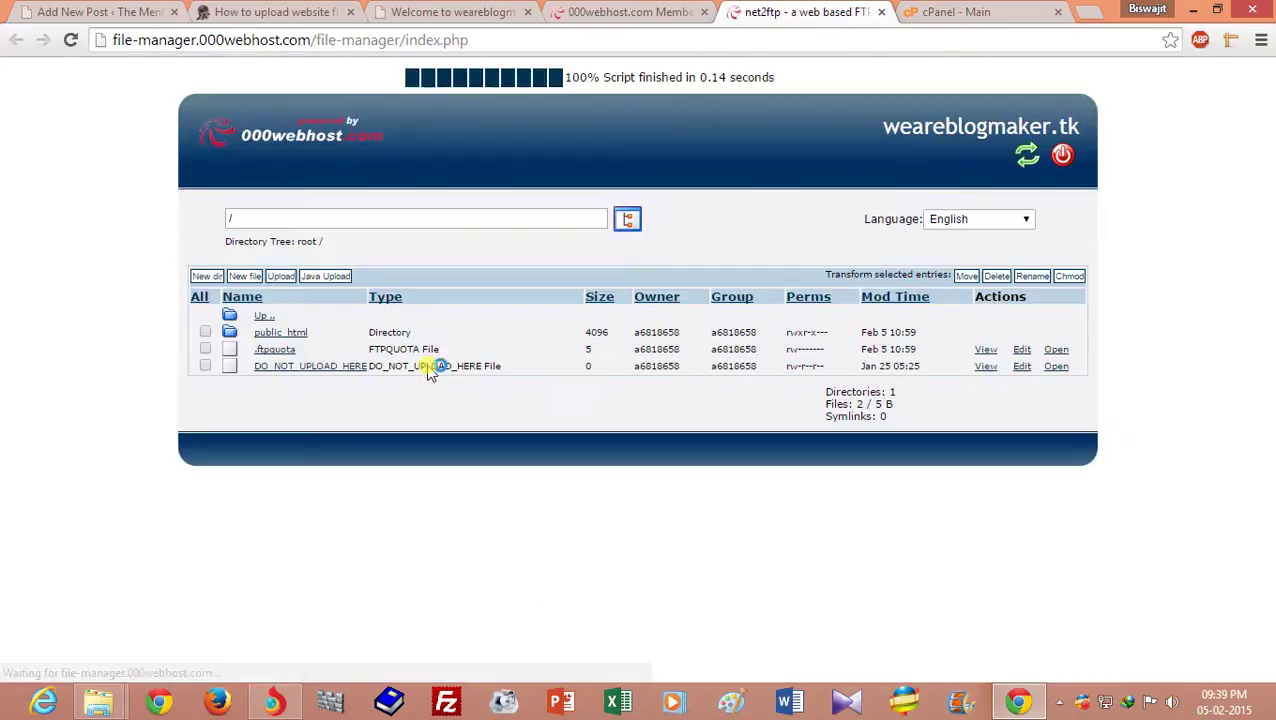
# Step: Delete .htaccess and default.php from public_html and confirm the deletion
pyautogui.click(281, 333)
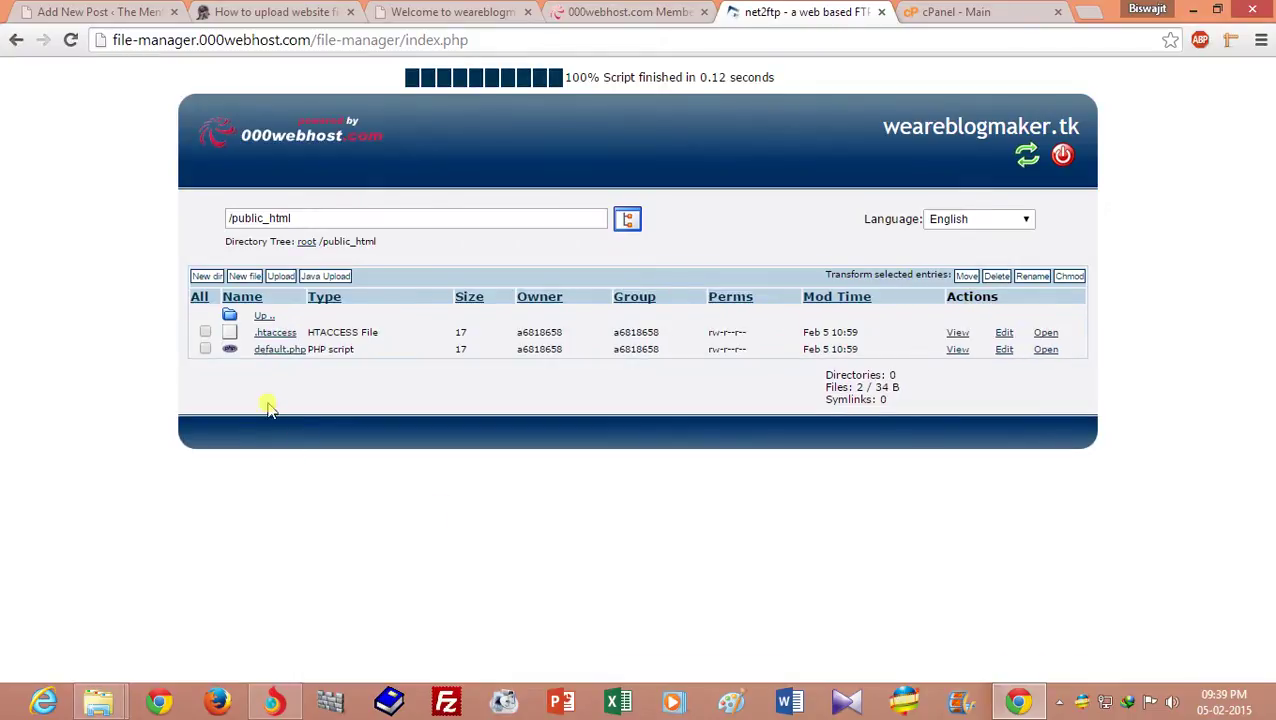
pyautogui.click(204, 350)
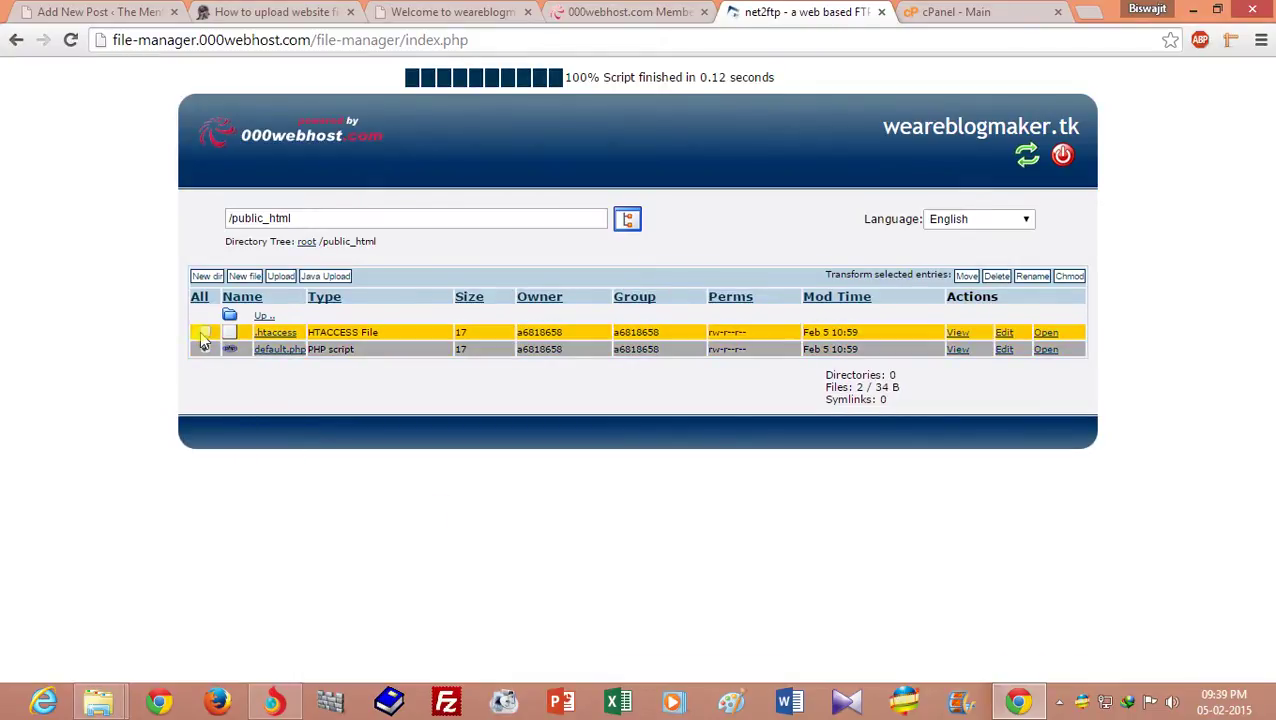
pyautogui.click(204, 334)
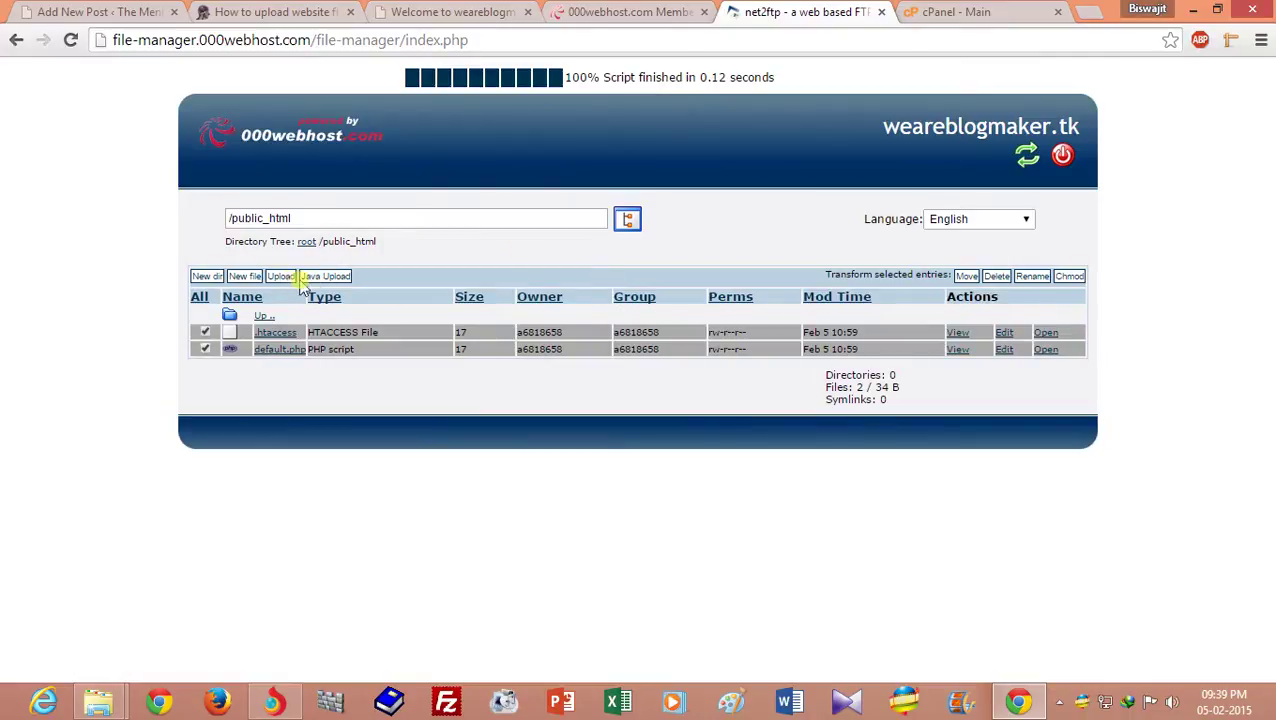
pyautogui.click(997, 276)
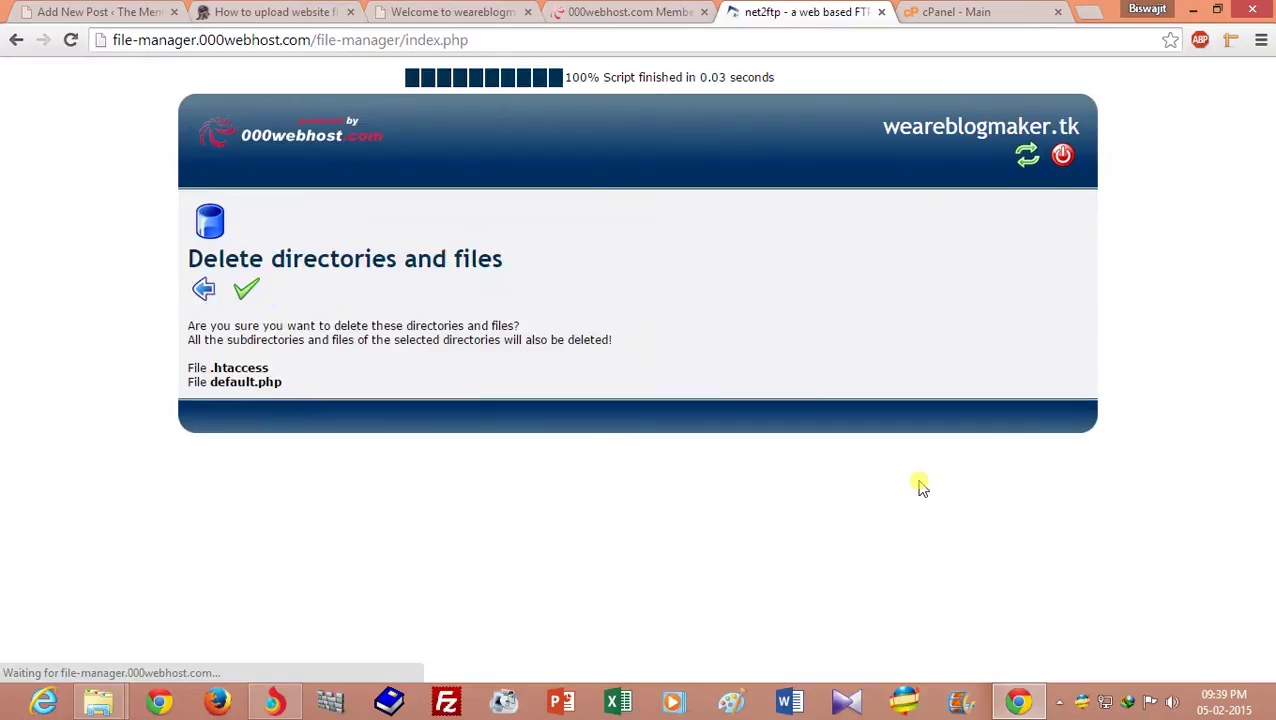
pyautogui.click(248, 300)
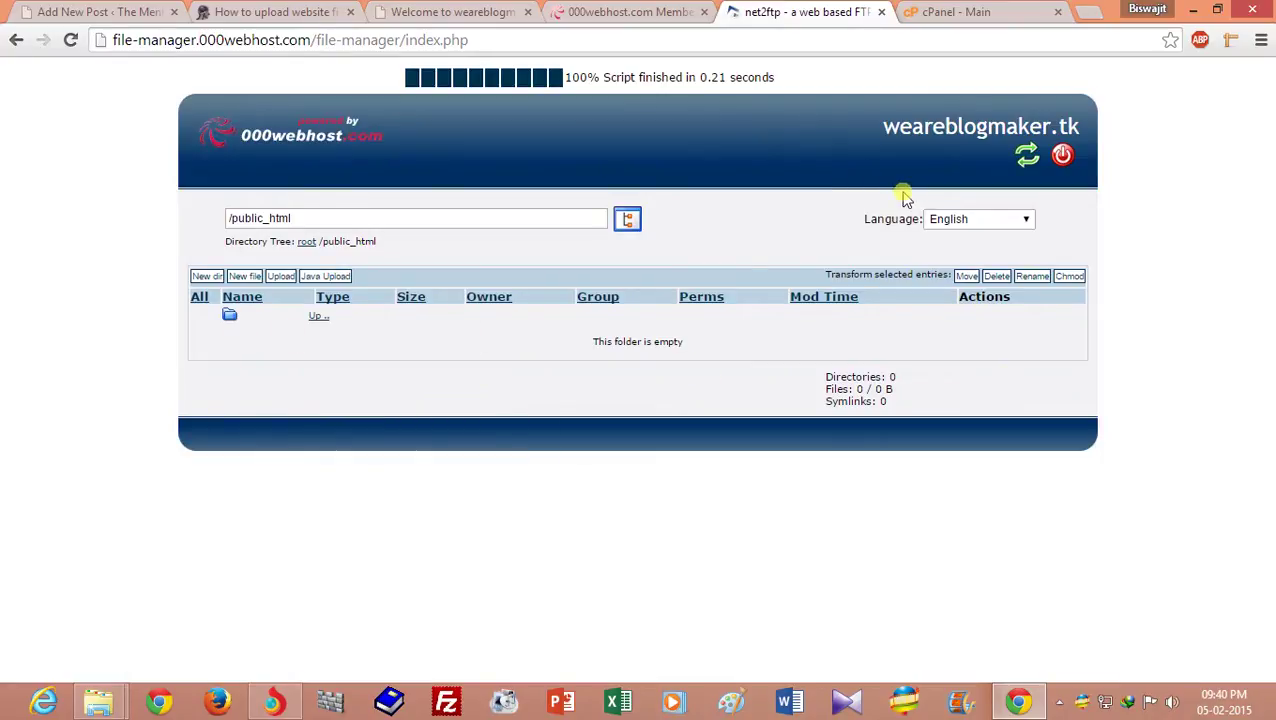
# Step: Minimize Chrome and the Nature folder, then preview the desktop index.html in Chrome
pyautogui.click(1193, 9)
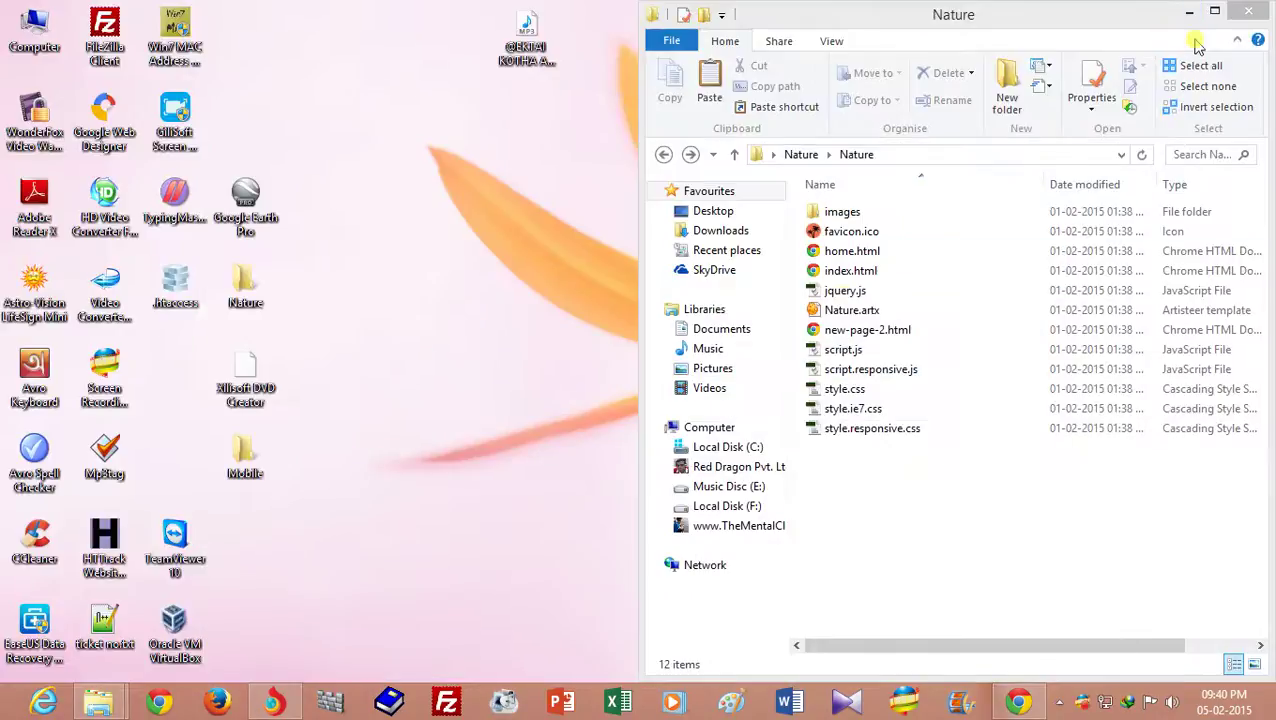
pyautogui.click(1188, 12)
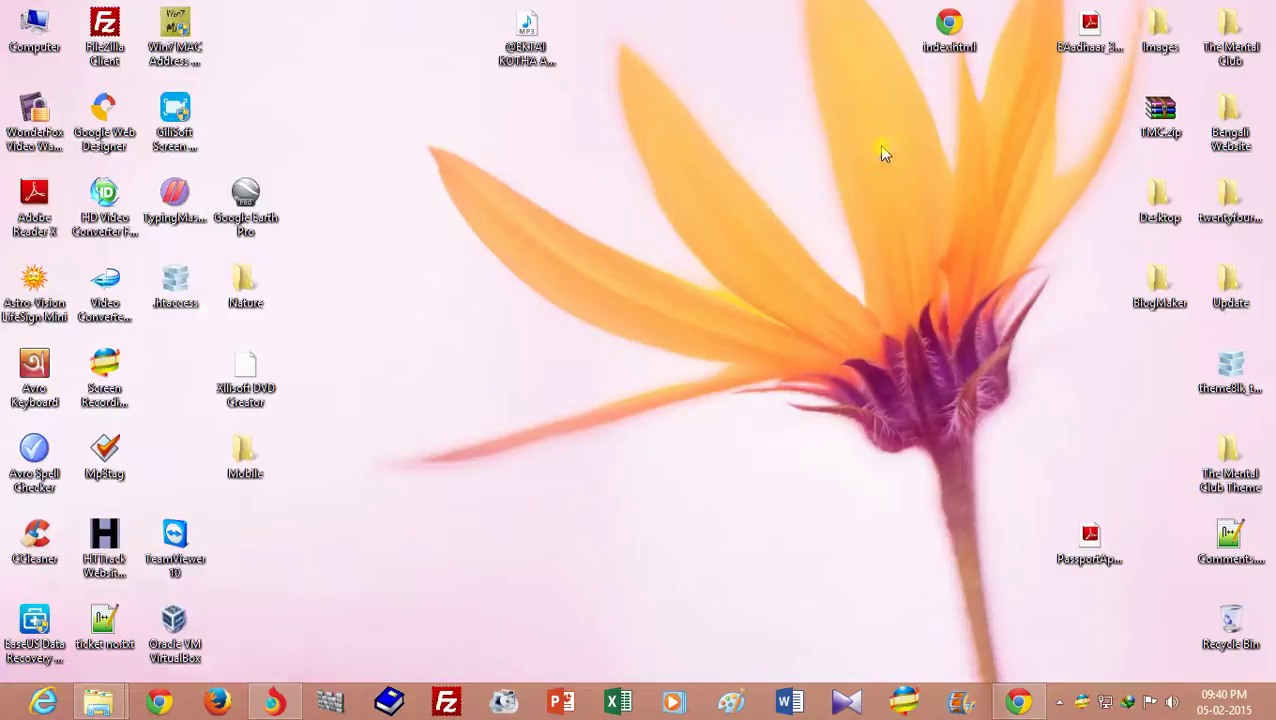
pyautogui.click(961, 35)
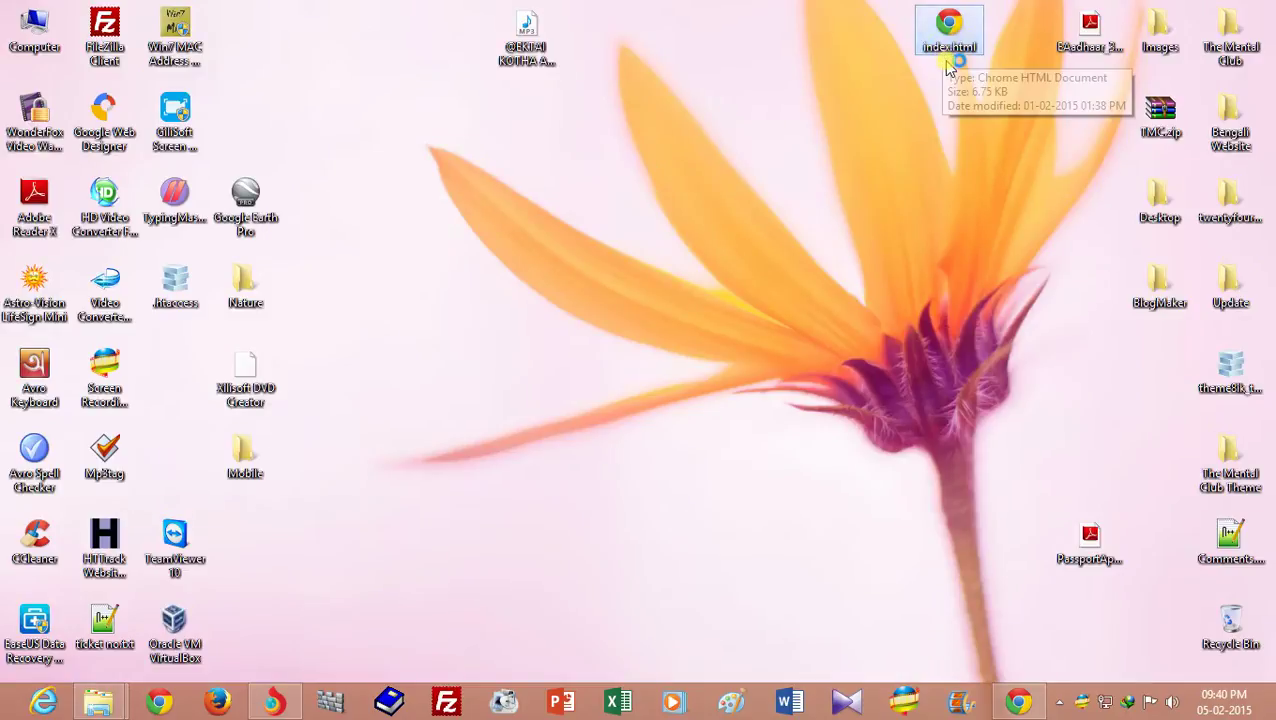
pyautogui.doubleClick(946, 60)
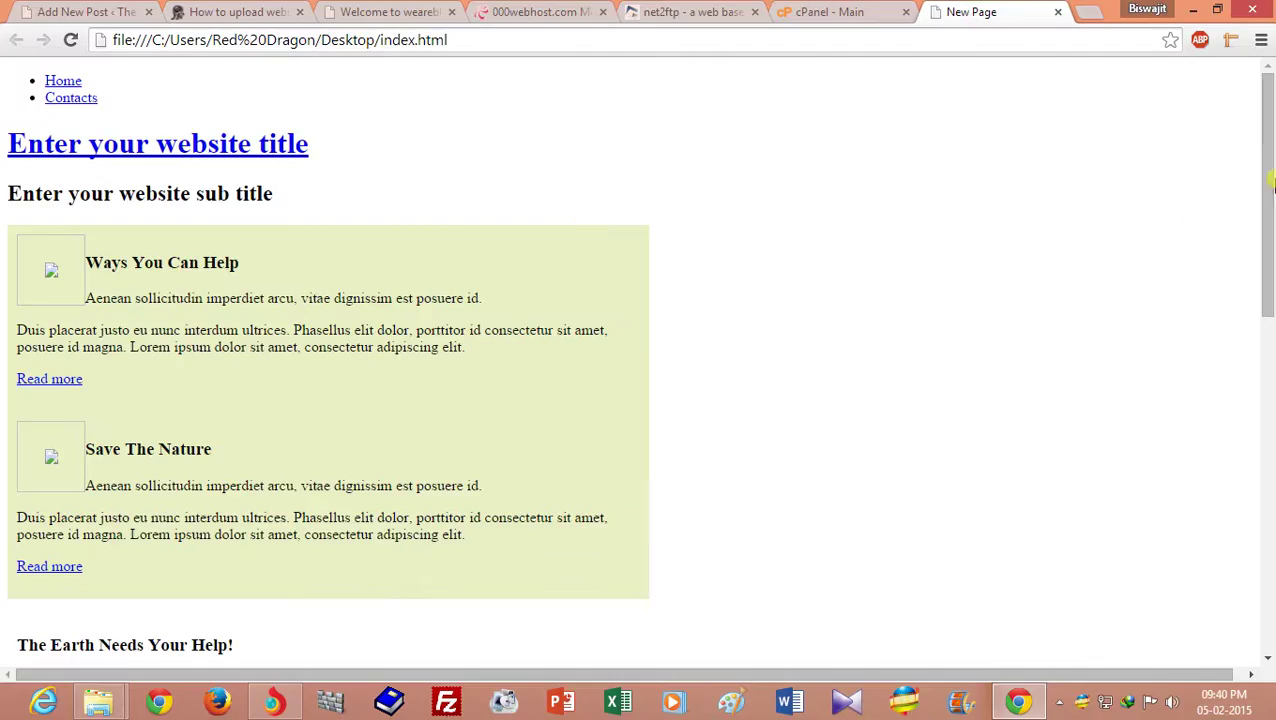
pyautogui.moveTo(1268, 202); pyautogui.dragTo(1117, 63)
# Step: Close the local preview and return to the empty public_html listing in net2ftp
pyautogui.click(1057, 14)
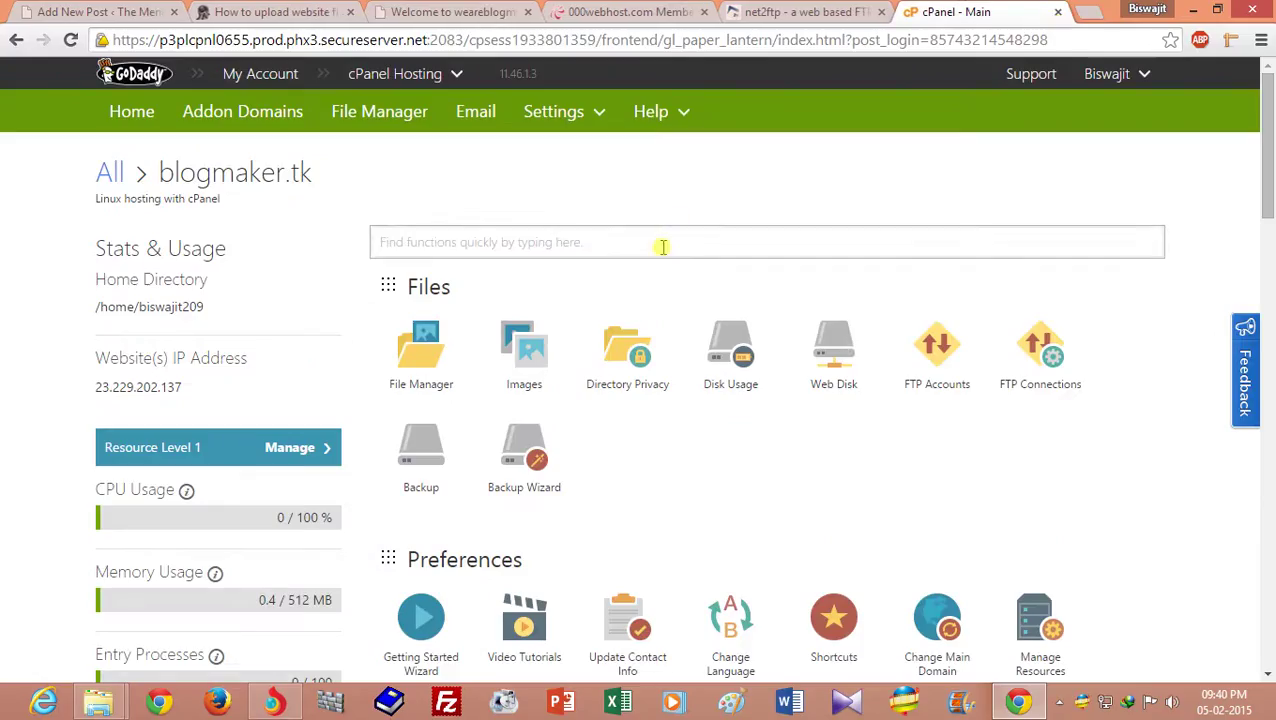
pyautogui.click(468, 18)
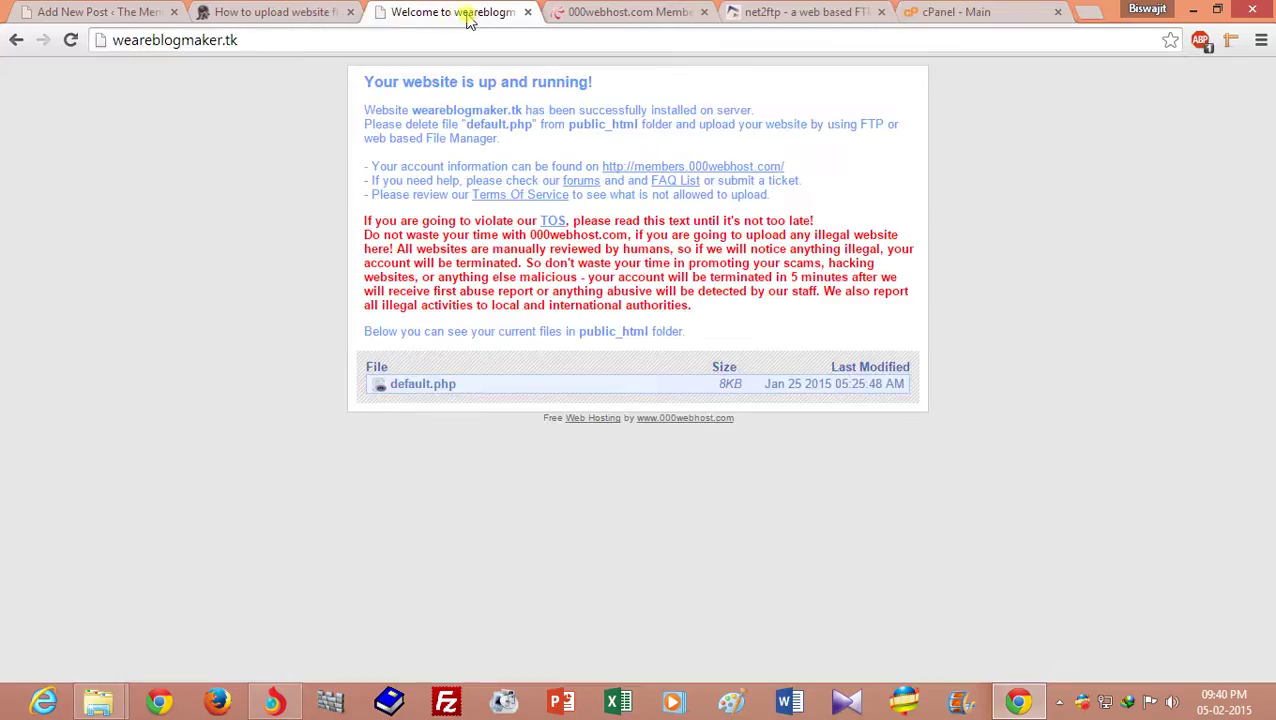
pyautogui.click(648, 16)
pyautogui.click(785, 13)
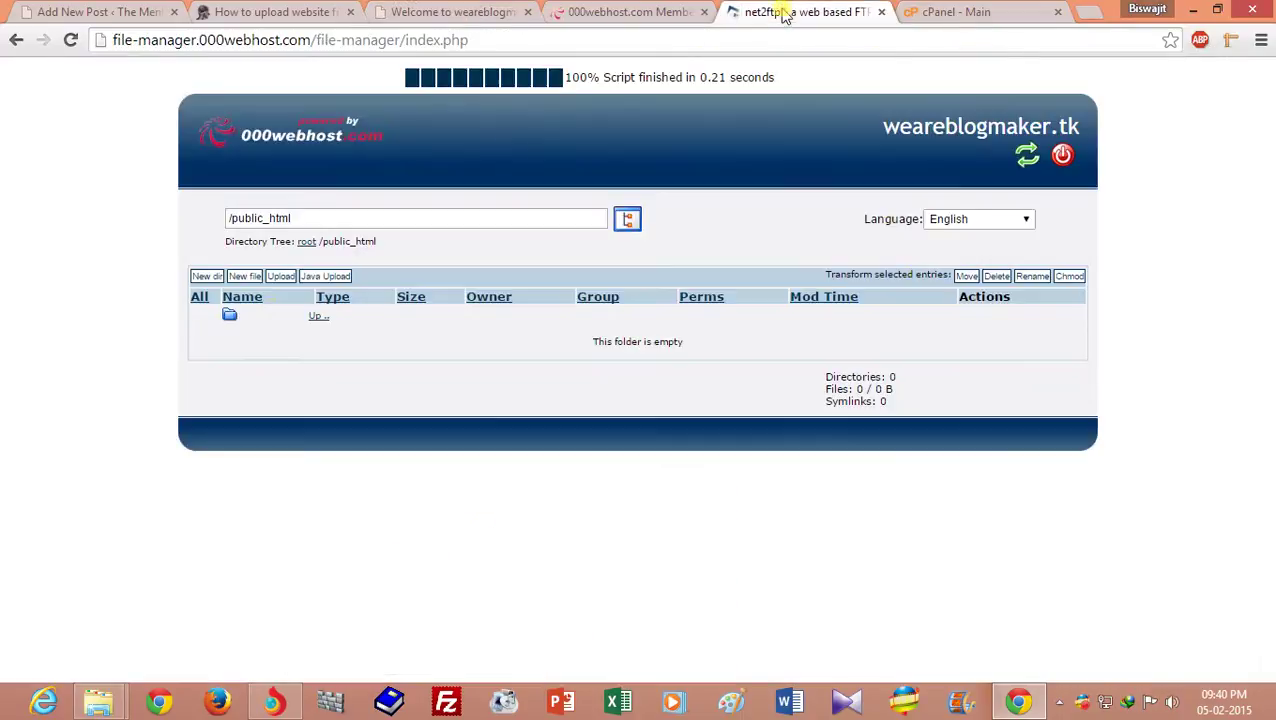
# Step: Upload index.html from the Desktop into /public_html
pyautogui.click(281, 278)
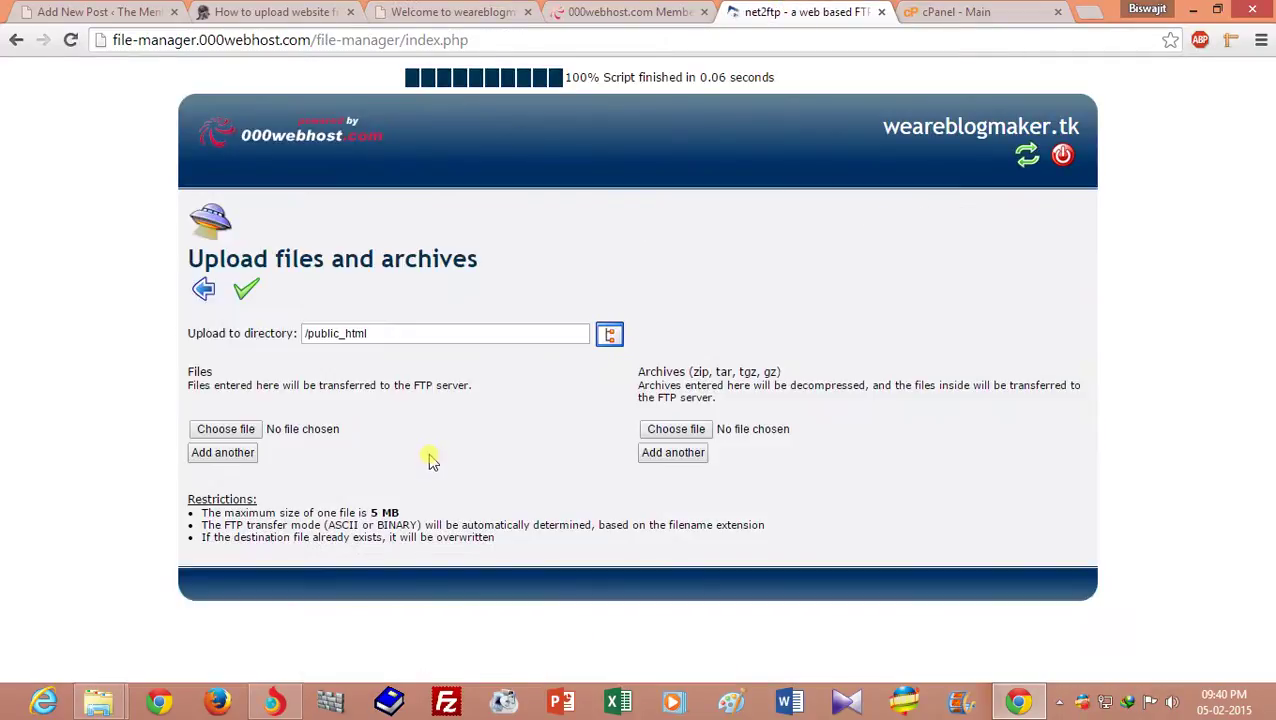
pyautogui.click(247, 440)
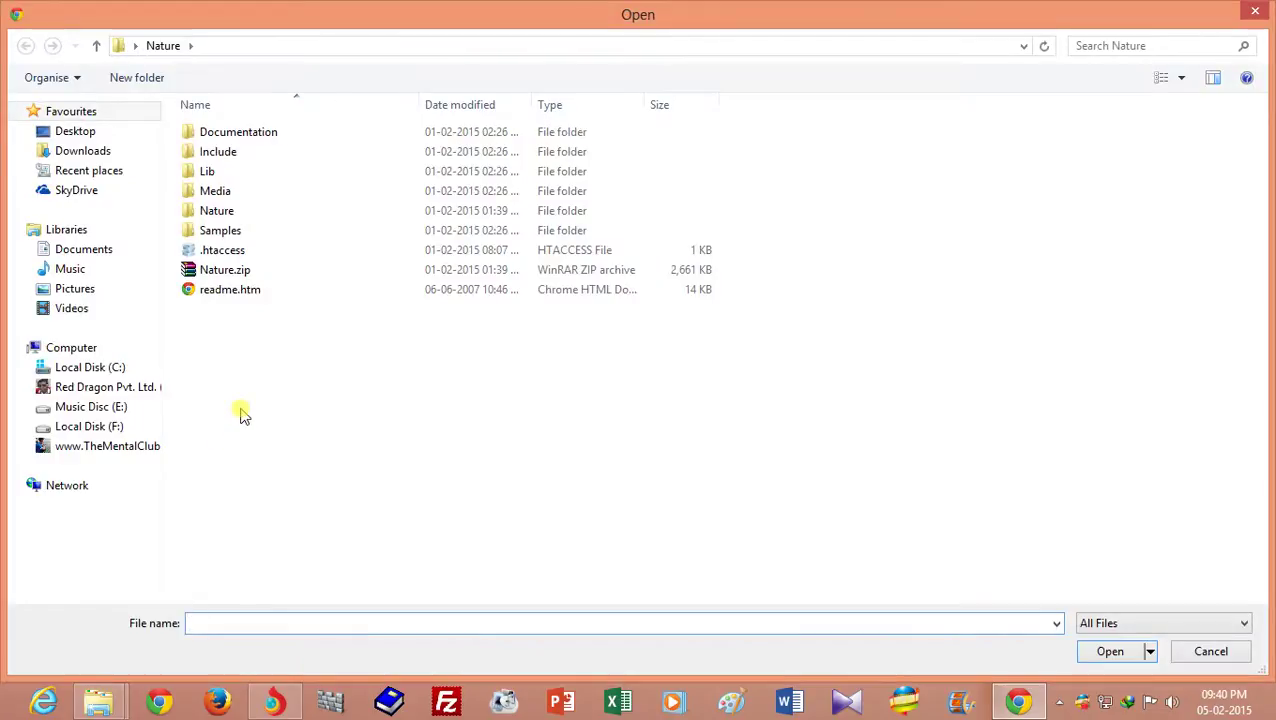
pyautogui.click(75, 131)
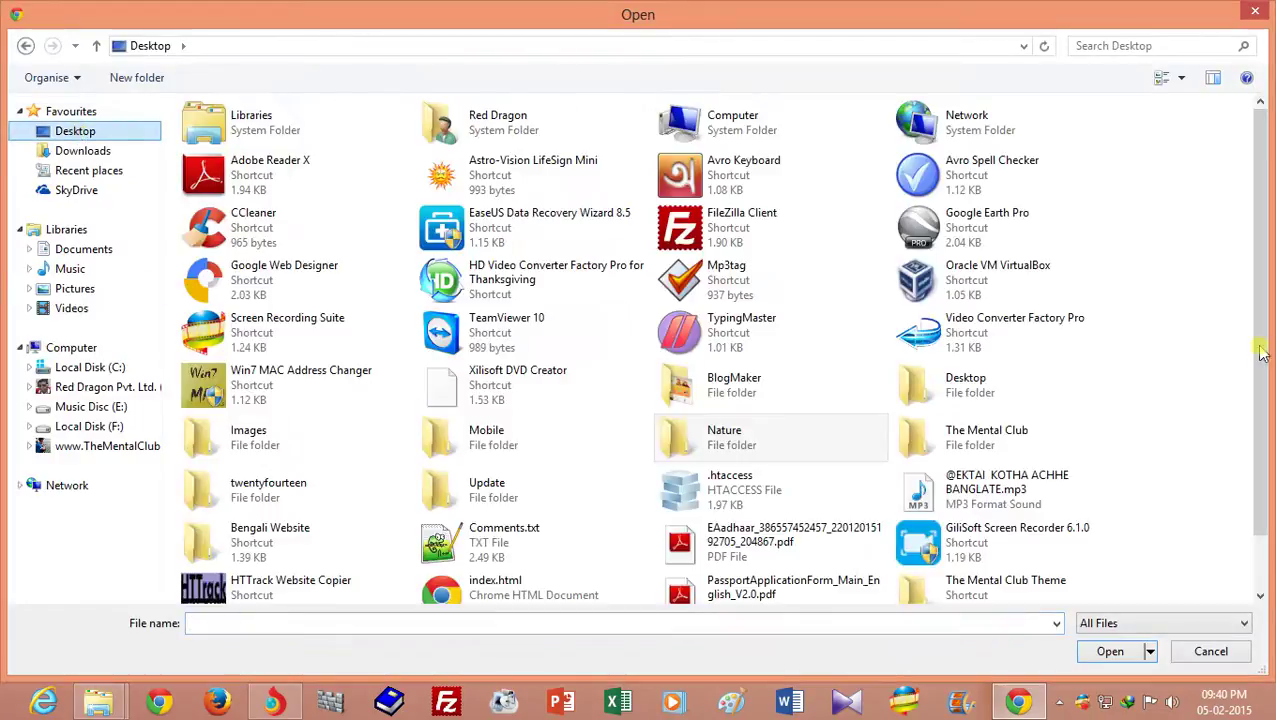
pyautogui.moveTo(1262, 344); pyautogui.dragTo(1268, 430)
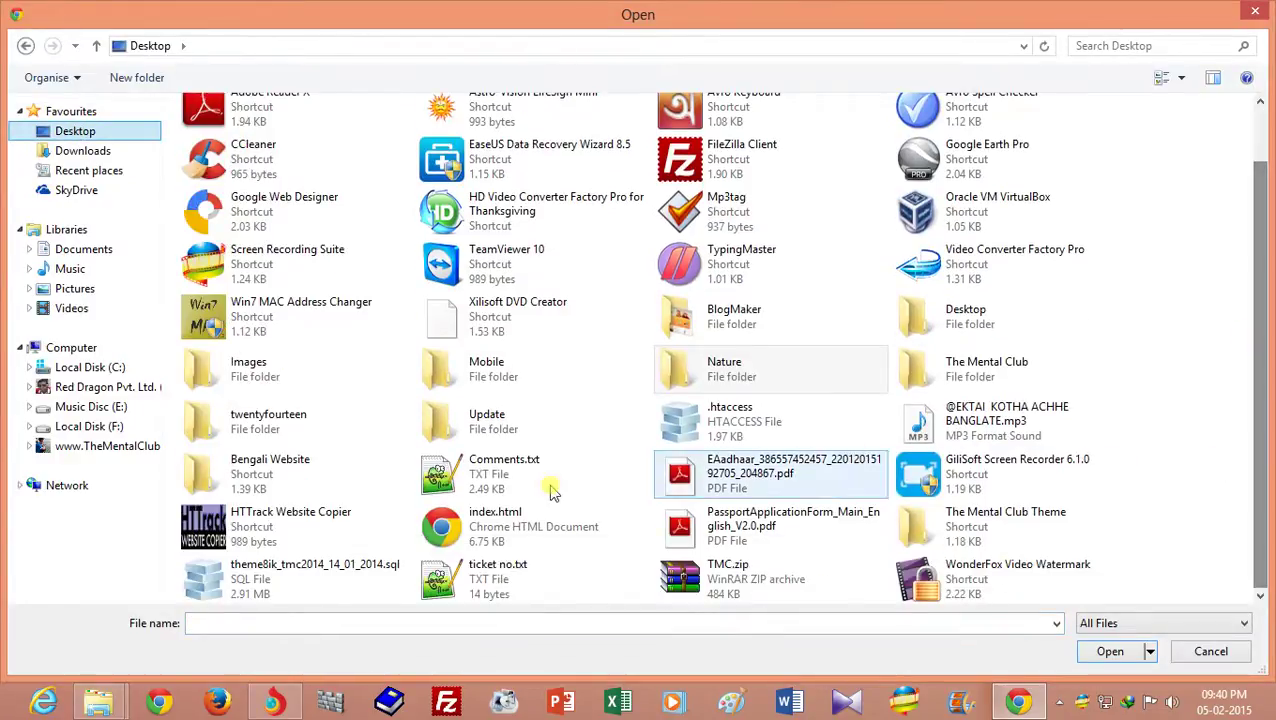
pyautogui.click(490, 535)
pyautogui.click(1115, 651)
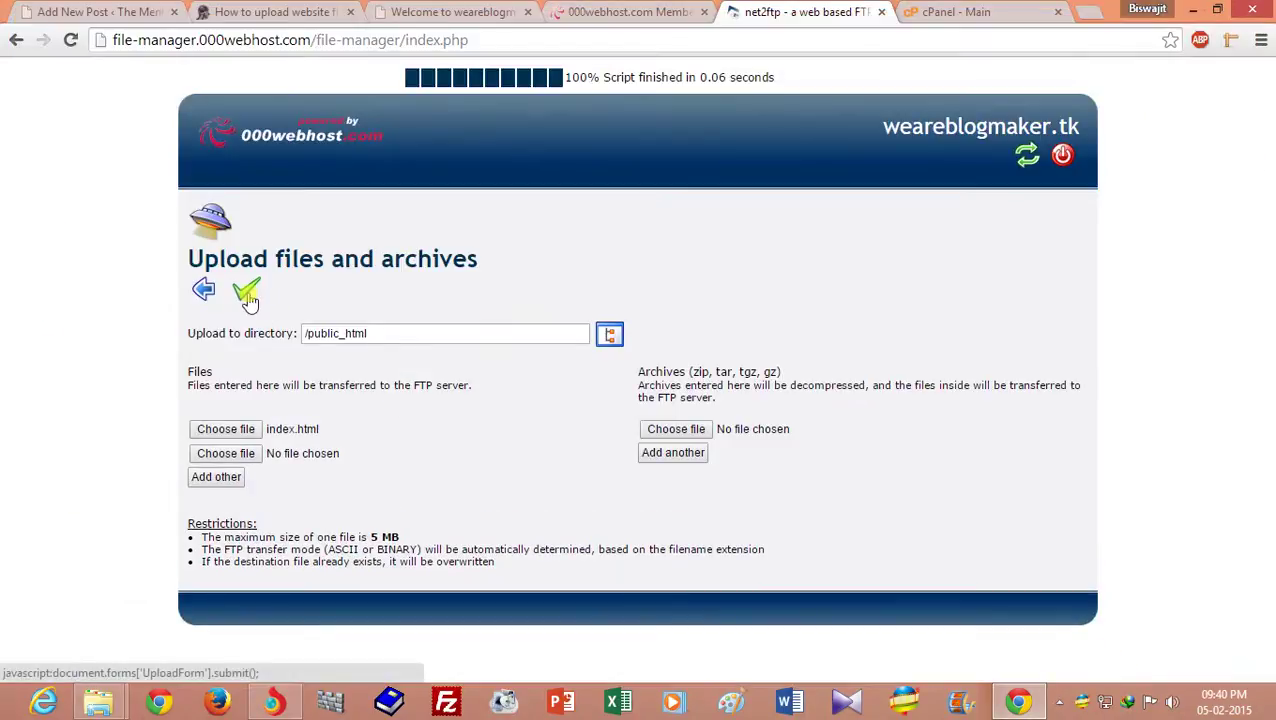
pyautogui.click(248, 293)
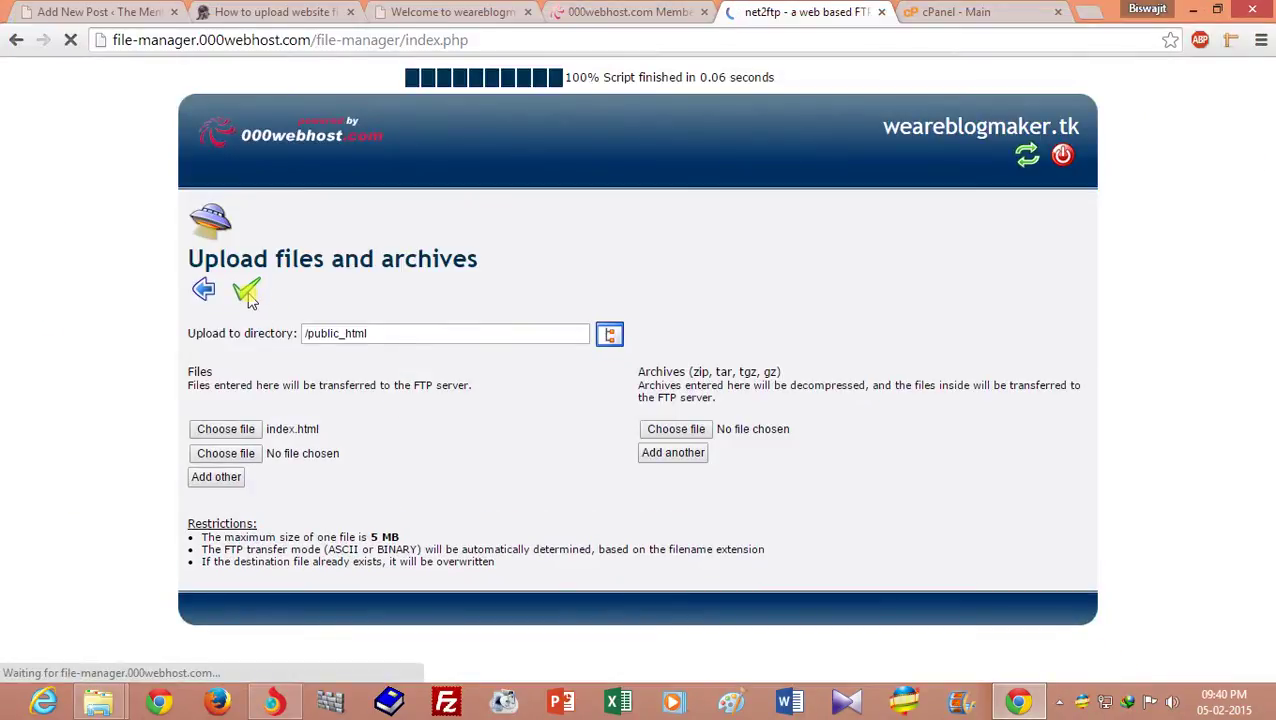
pyautogui.click(240, 298)
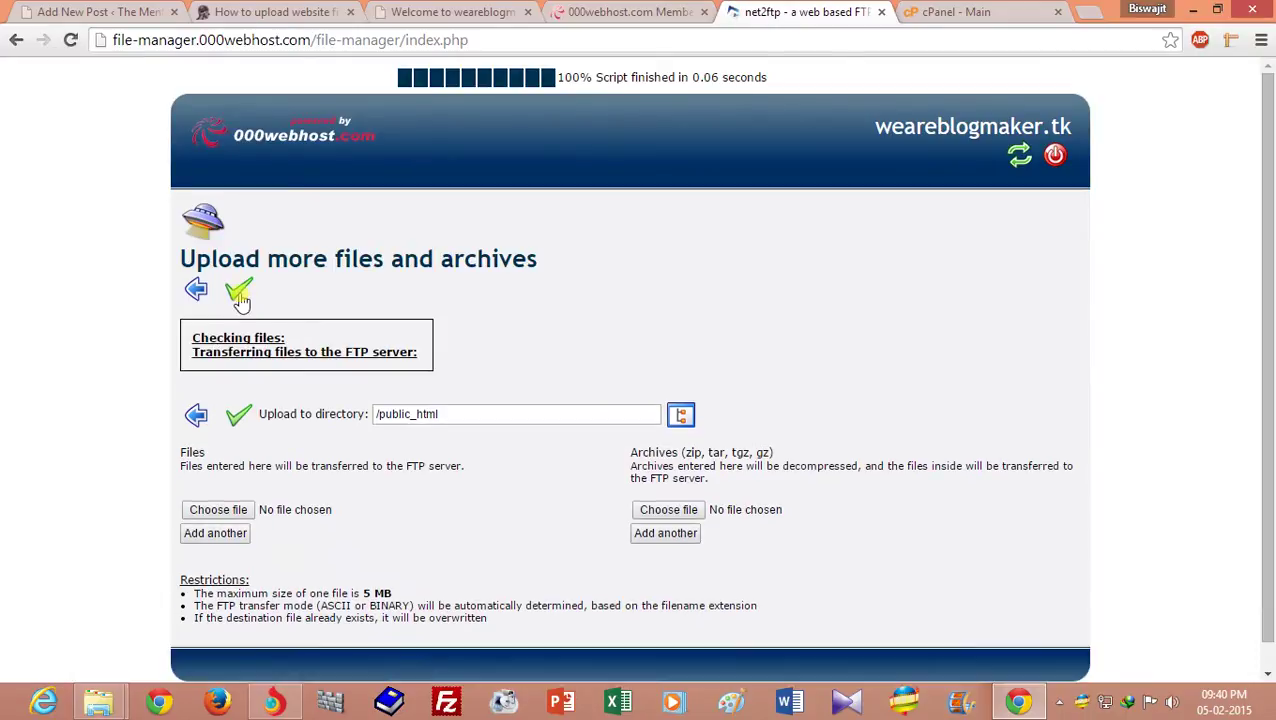
pyautogui.click(240, 298)
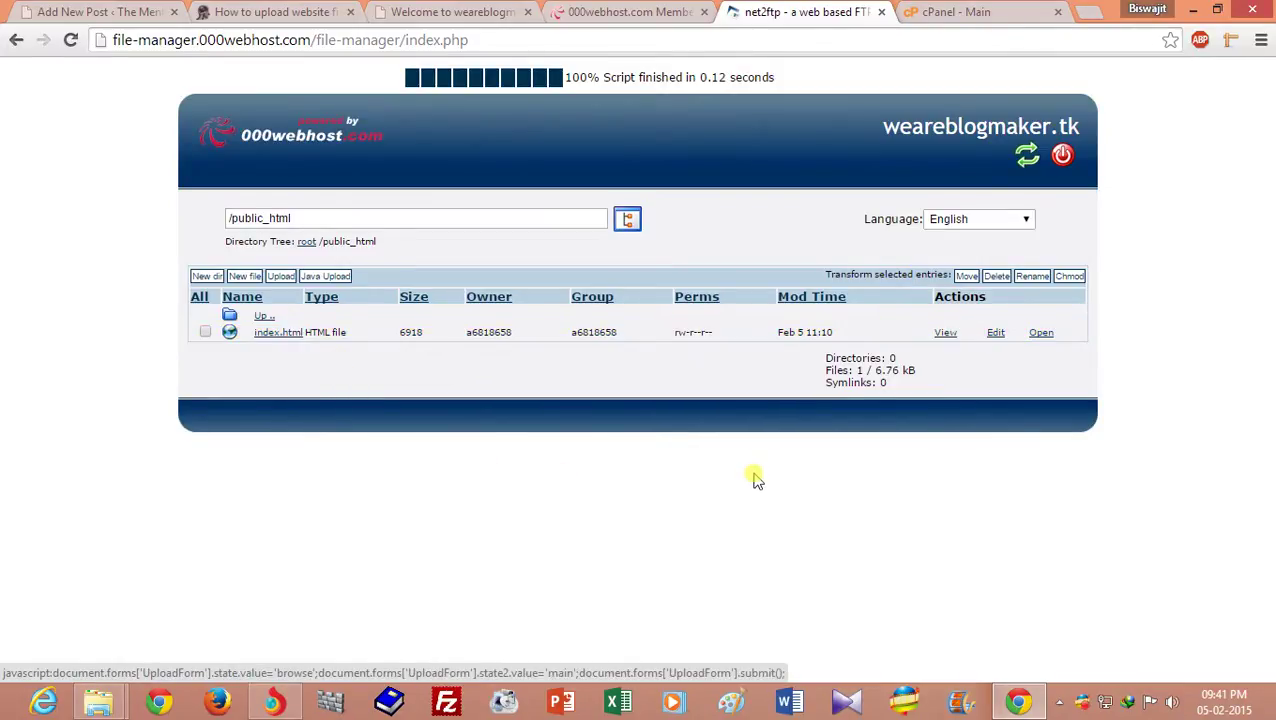
# Step: Reload weareblogmaker.tk and scroll through the newly published page
pyautogui.click(273, 700)
pyautogui.click(296, 39)
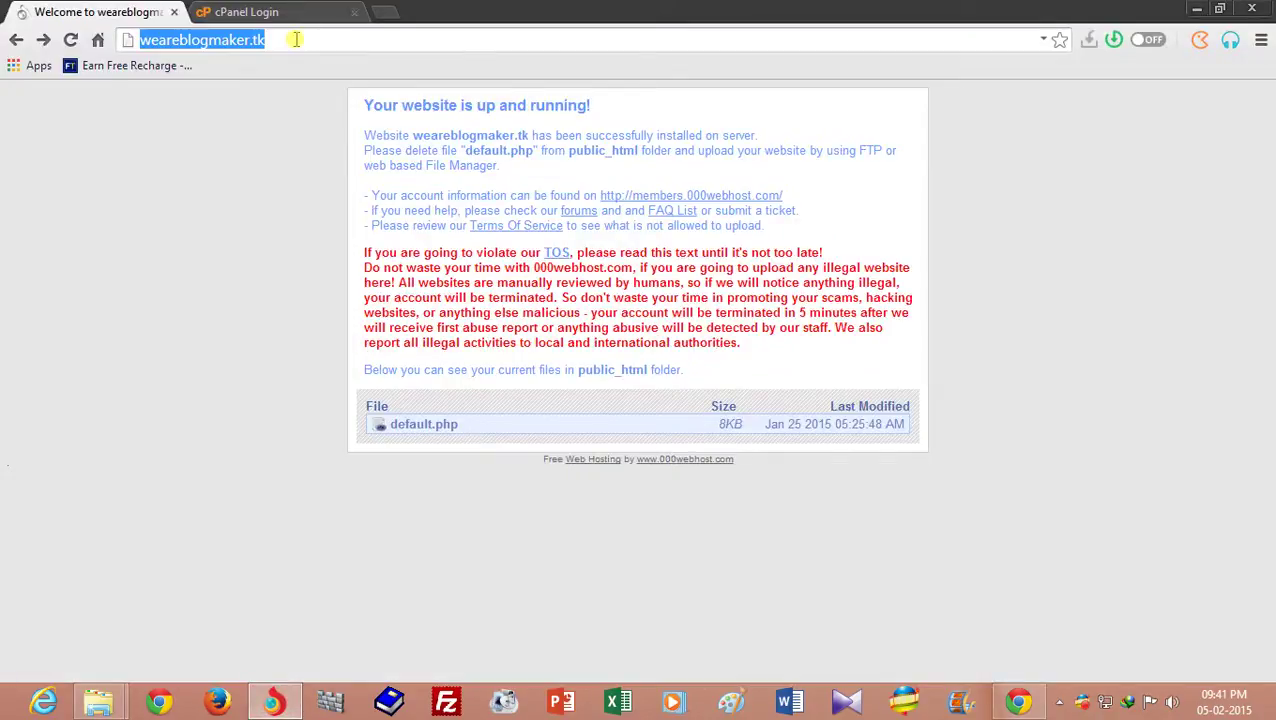
pyautogui.press('Return')
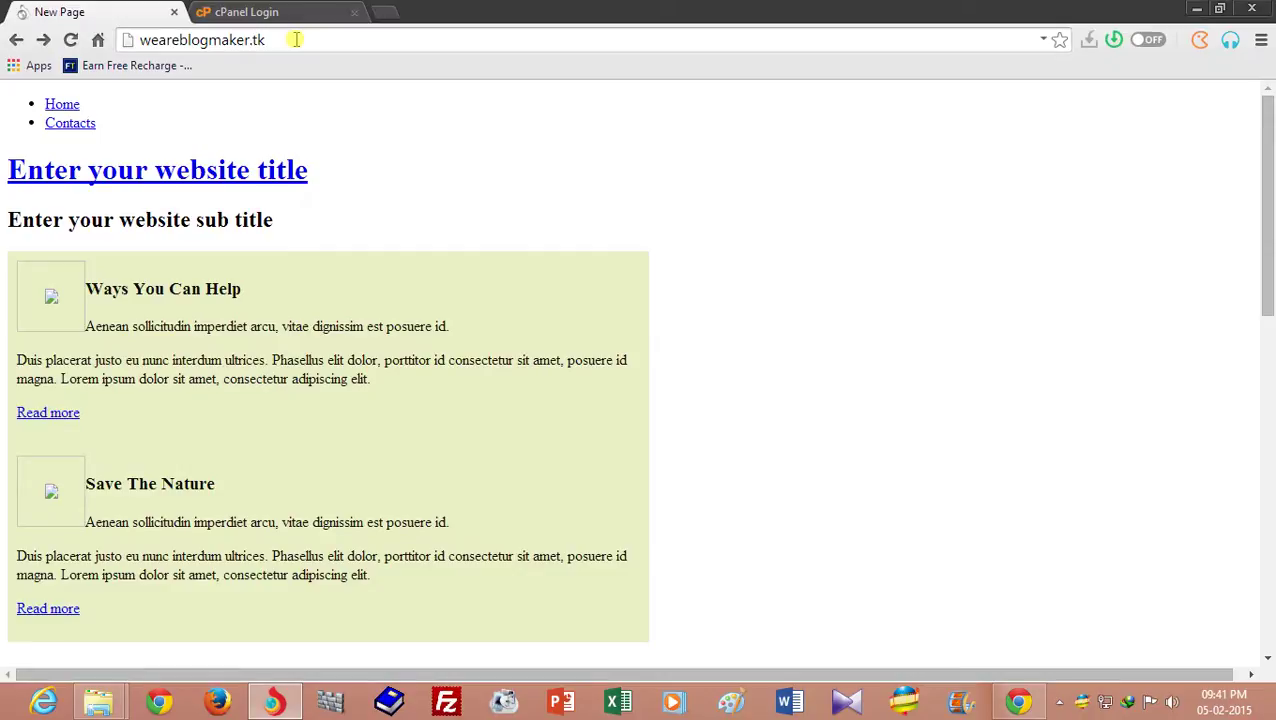
pyautogui.scroll(-4, 1267, 278)
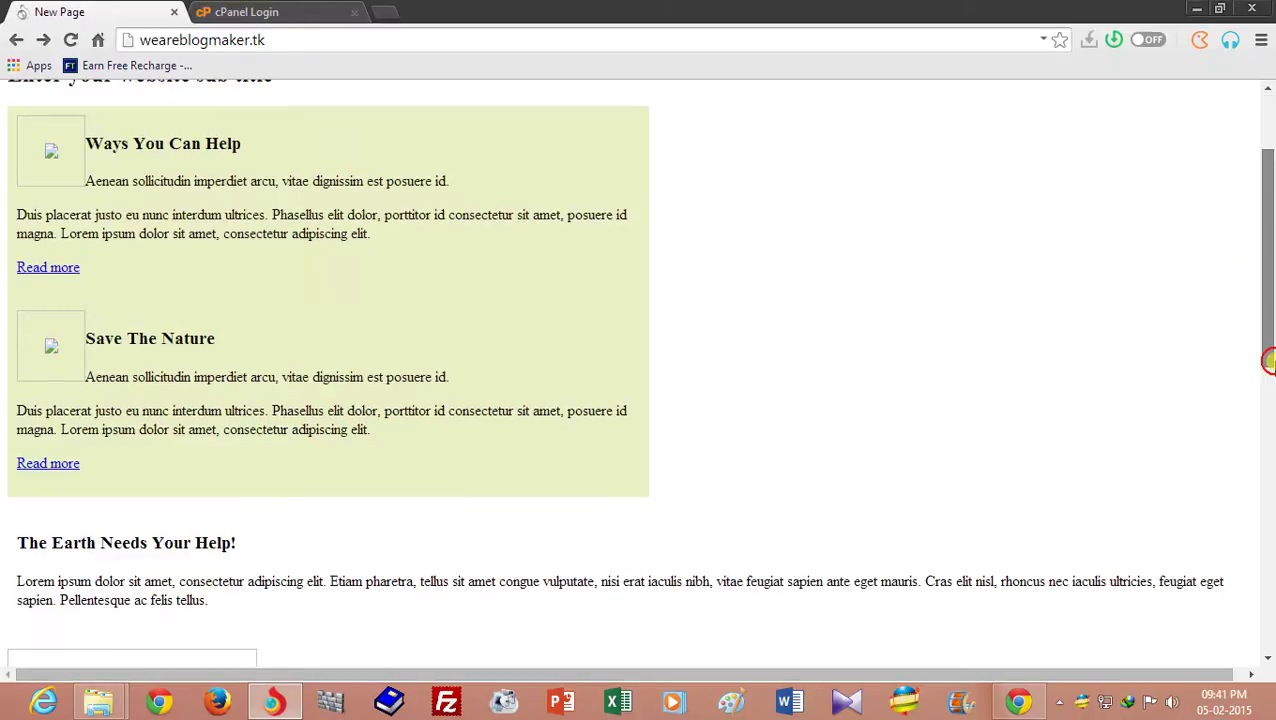
pyautogui.scroll(5, 1267, 280)
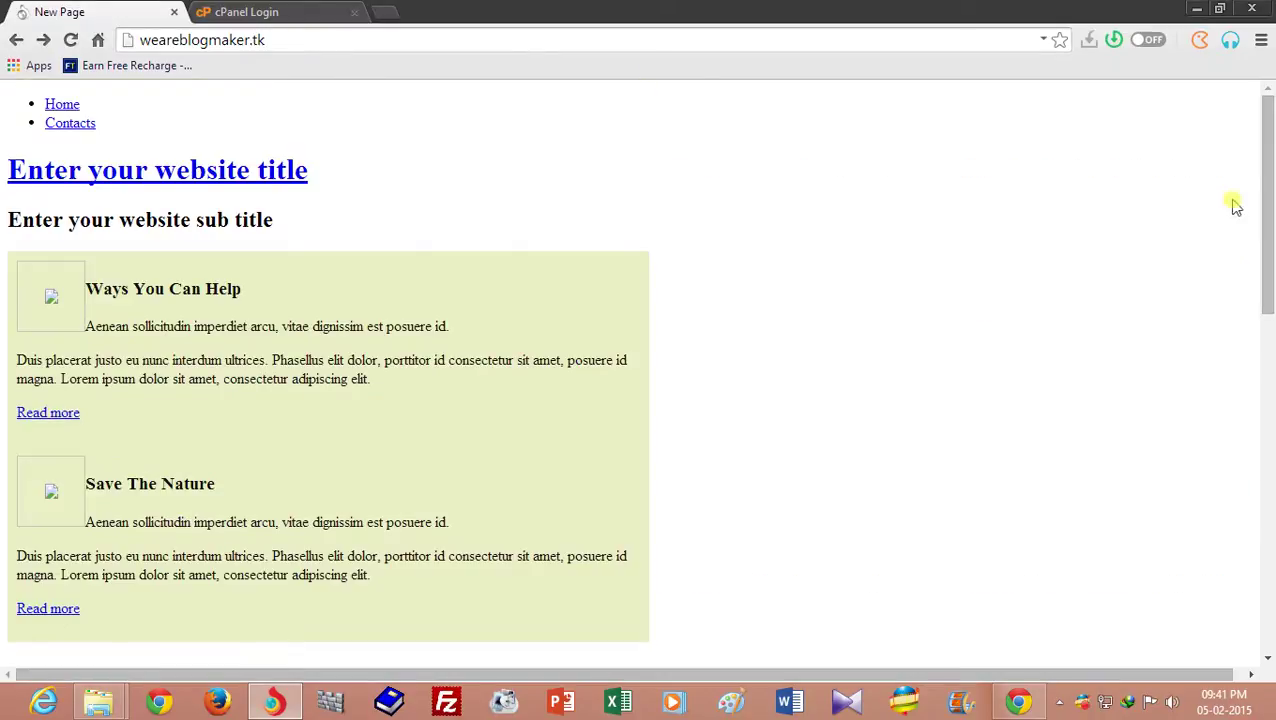
# Step: Switch to the cPanel login tab and minimize the small browser window
pyautogui.click(280, 14)
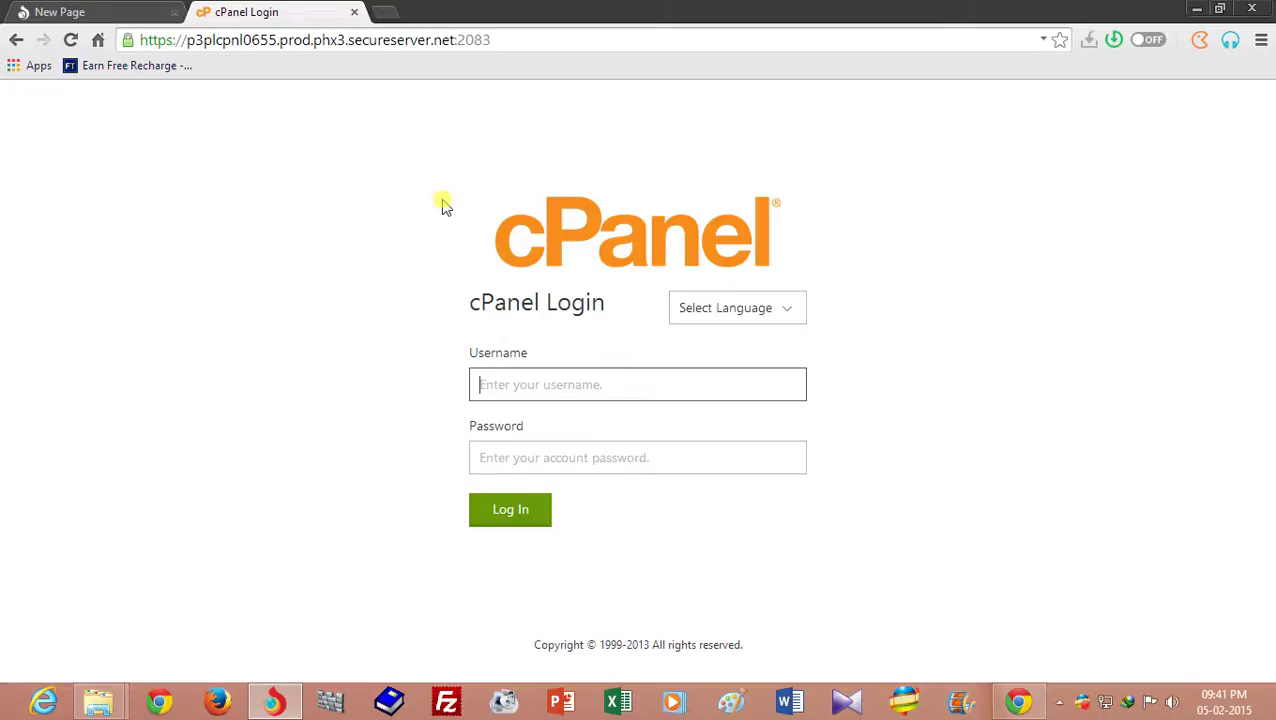
pyautogui.click(122, 14)
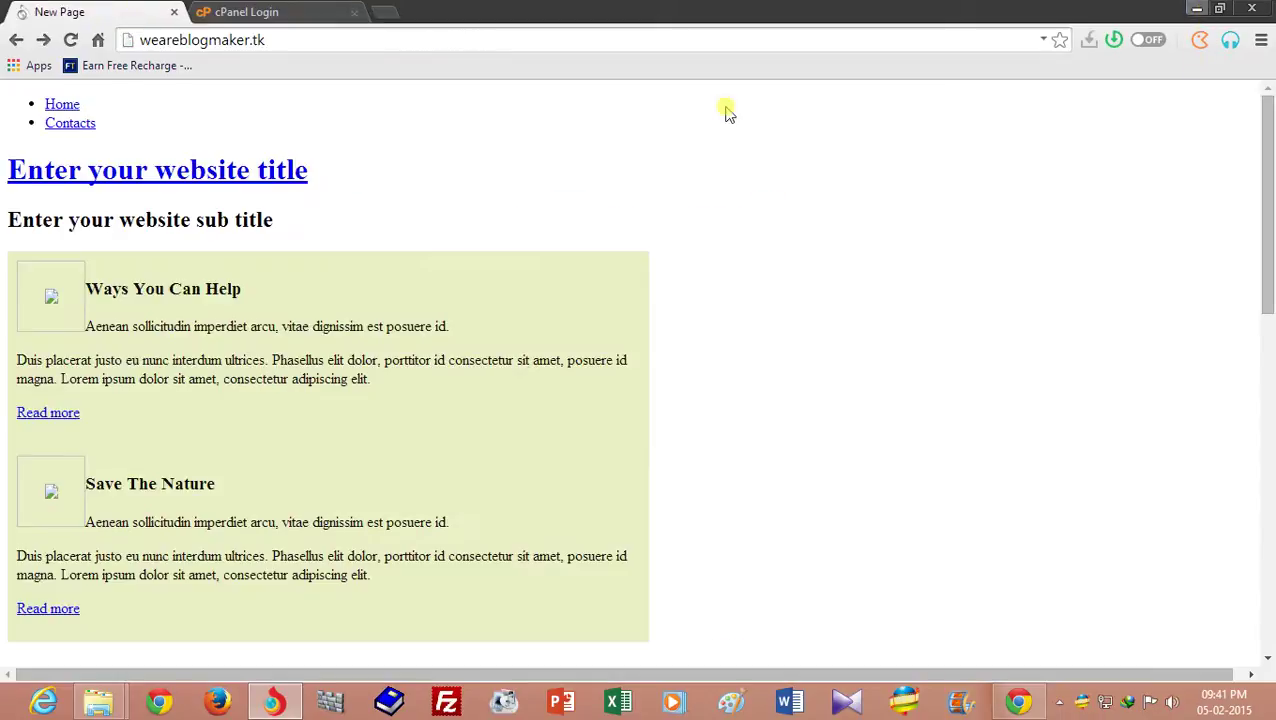
pyautogui.click(248, 16)
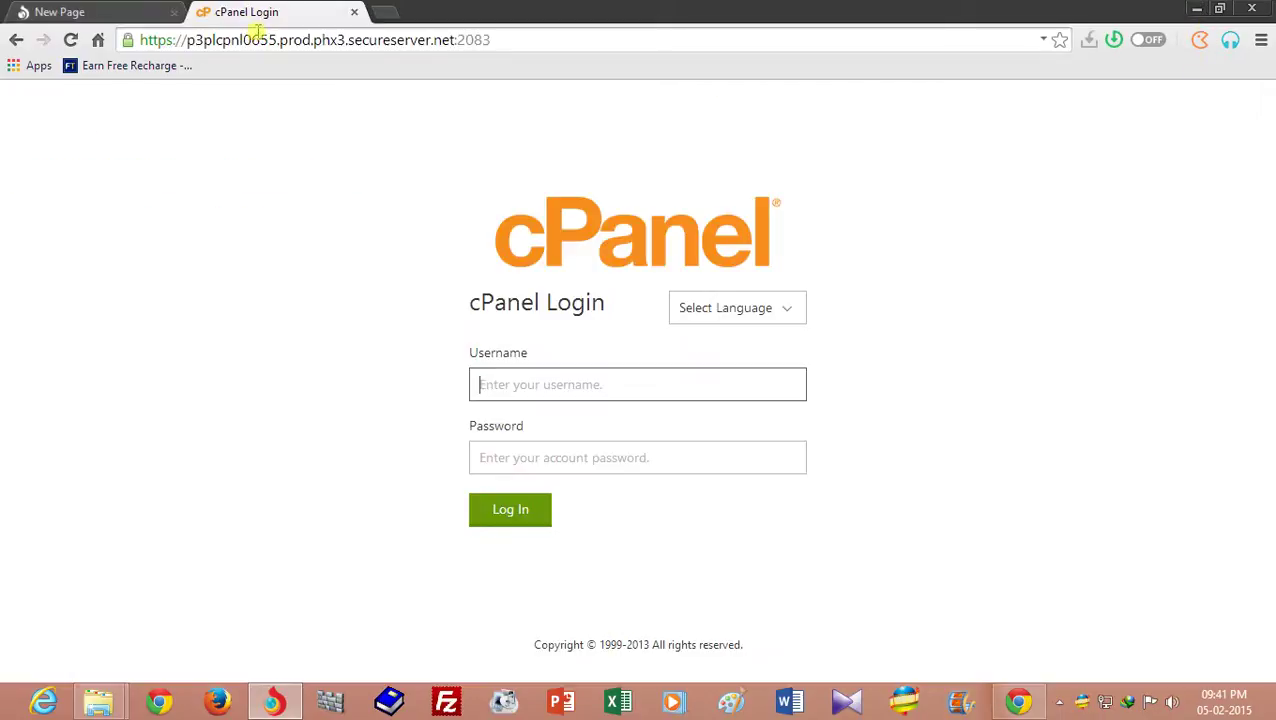
pyautogui.click(1193, 8)
# Step: Launch cPanel's File Manager at the Web Root (public_html/www)
pyautogui.click(940, 11)
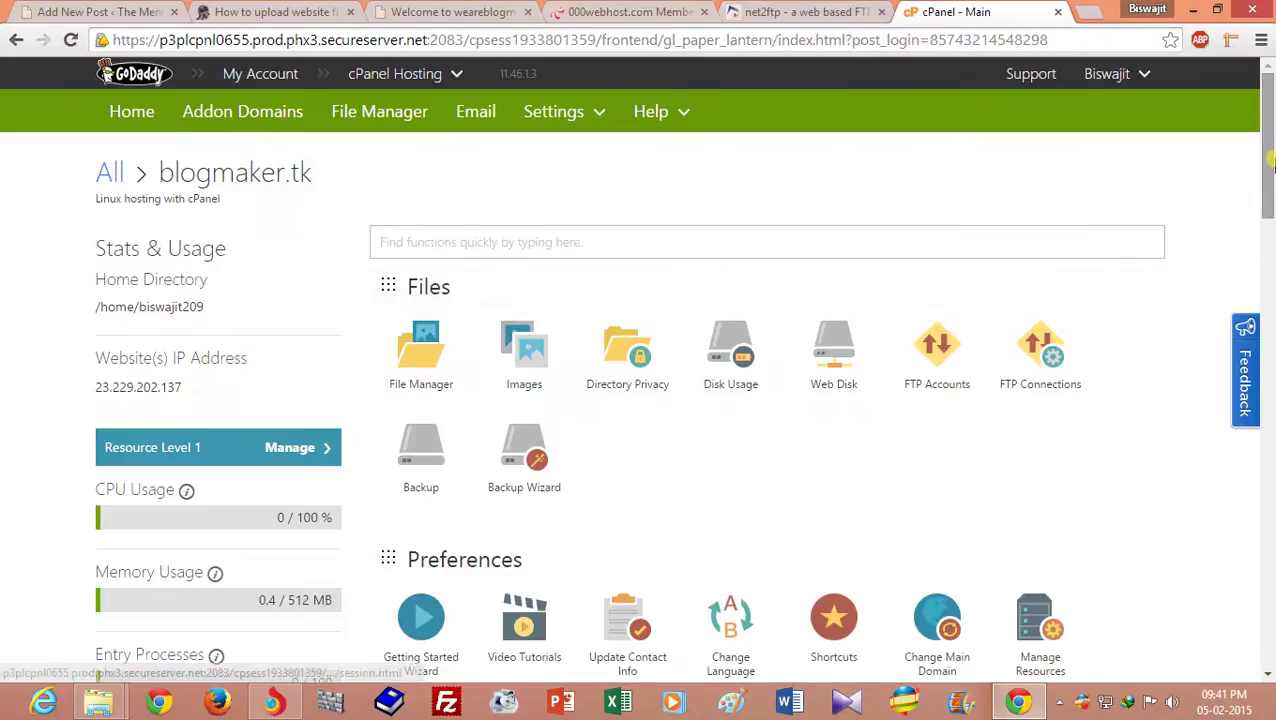
pyautogui.moveTo(1272, 165); pyautogui.dragTo(1202, 190)
pyautogui.click(433, 354)
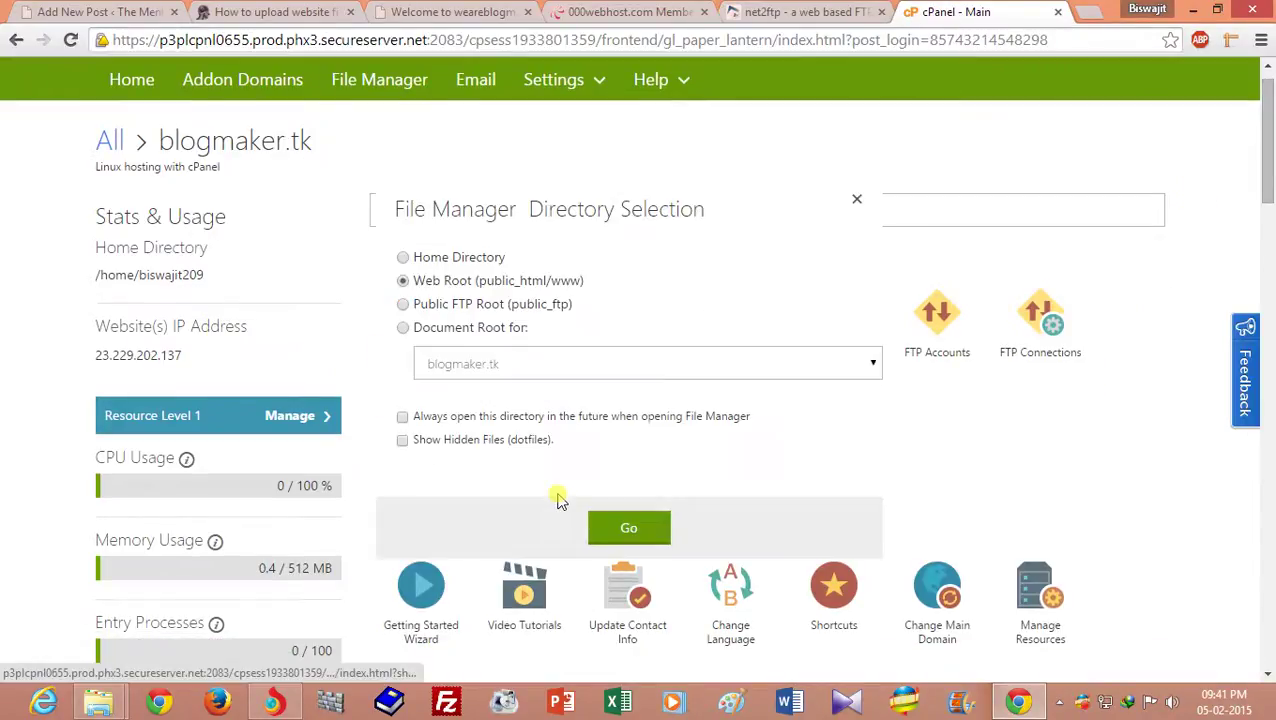
pyautogui.click(634, 528)
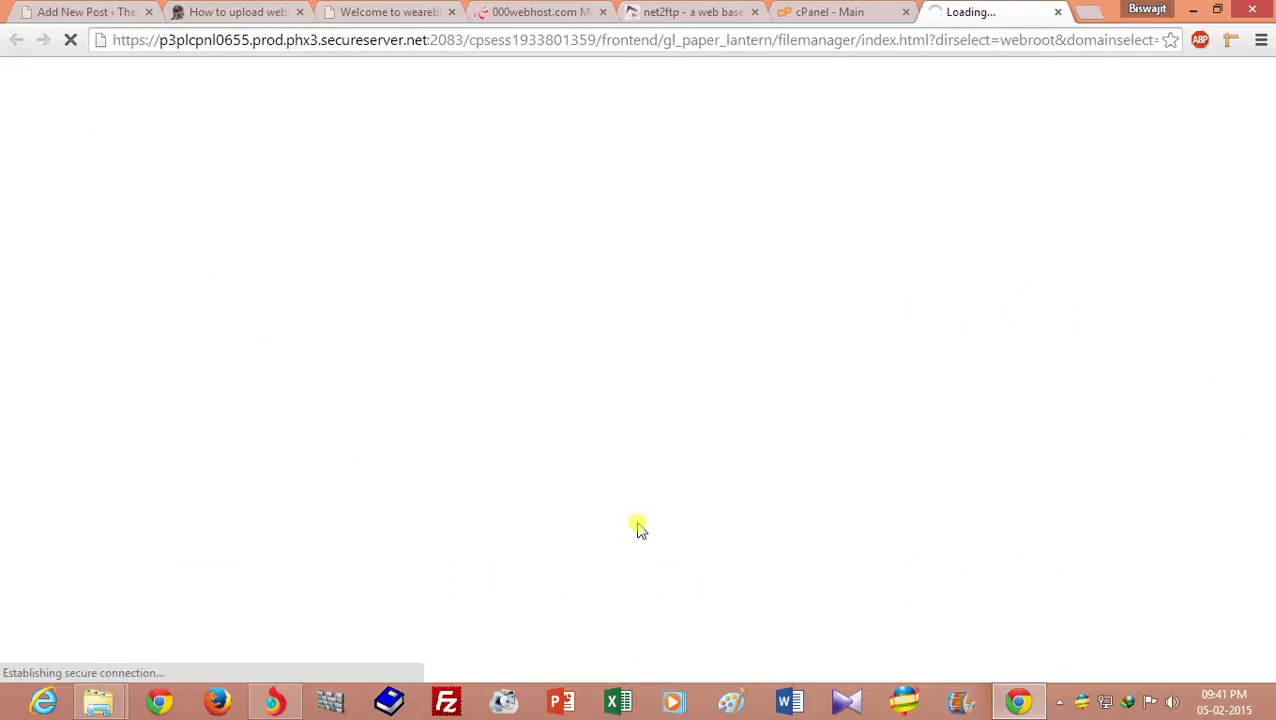
# Step: Review blogmaker.tk's public_html files and compare them with the 000webhost public_html listing
pyautogui.click(828, 11)
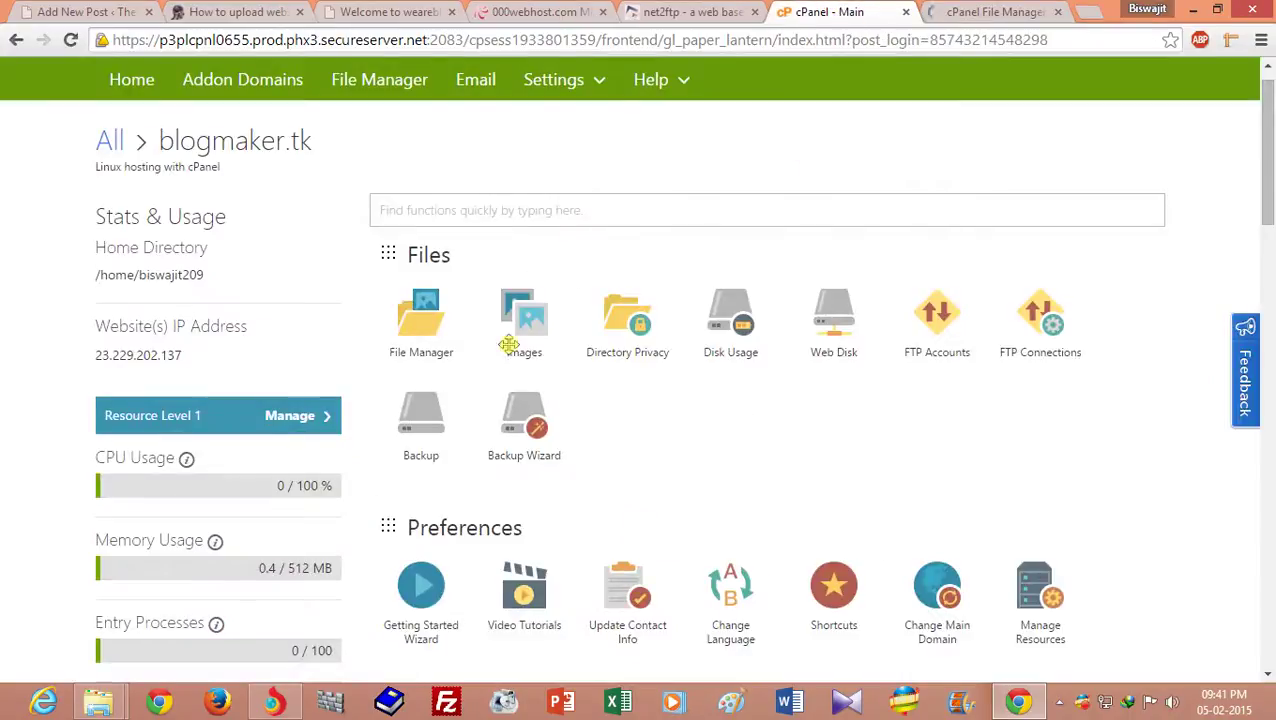
pyautogui.click(432, 362)
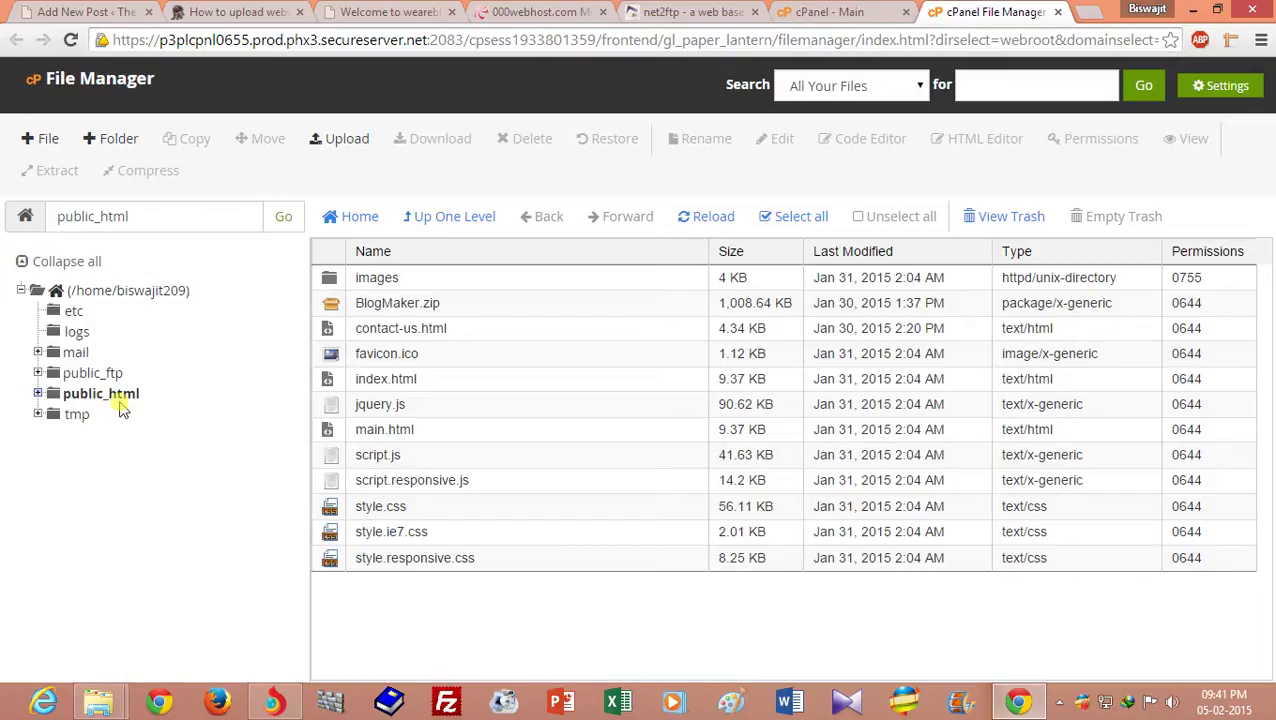
pyautogui.click(818, 10)
pyautogui.click(680, 10)
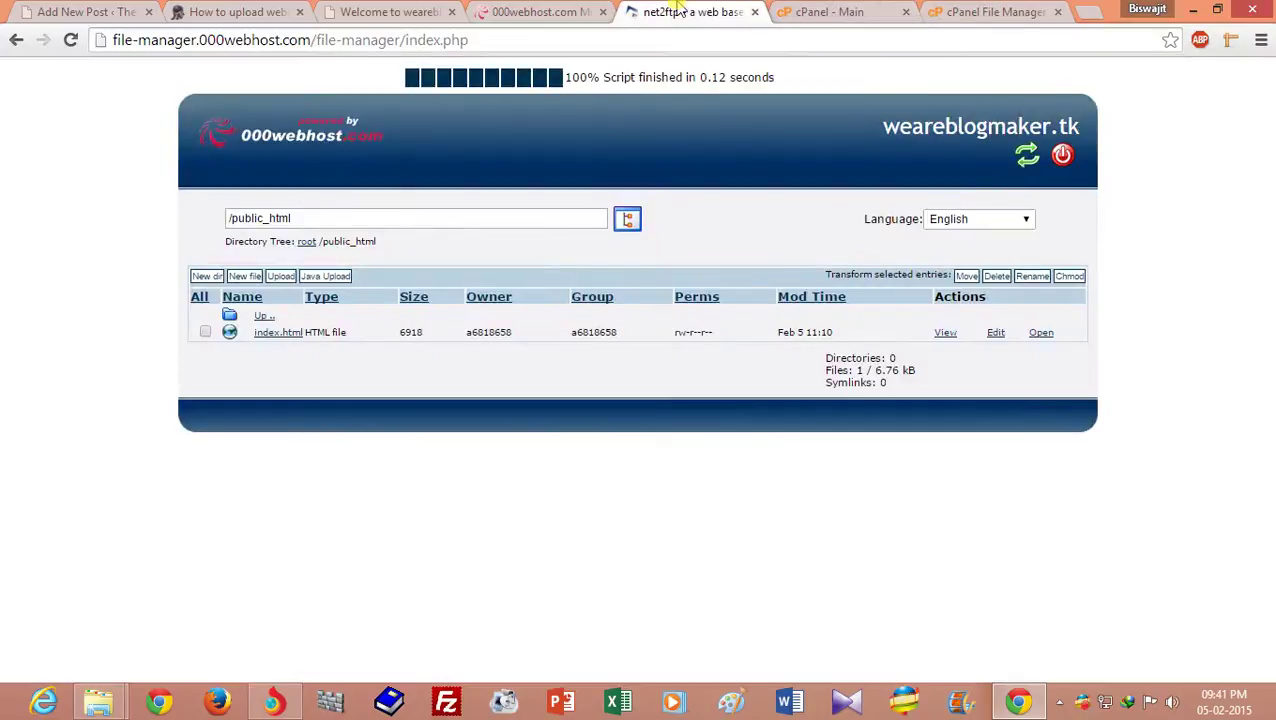
pyautogui.click(990, 11)
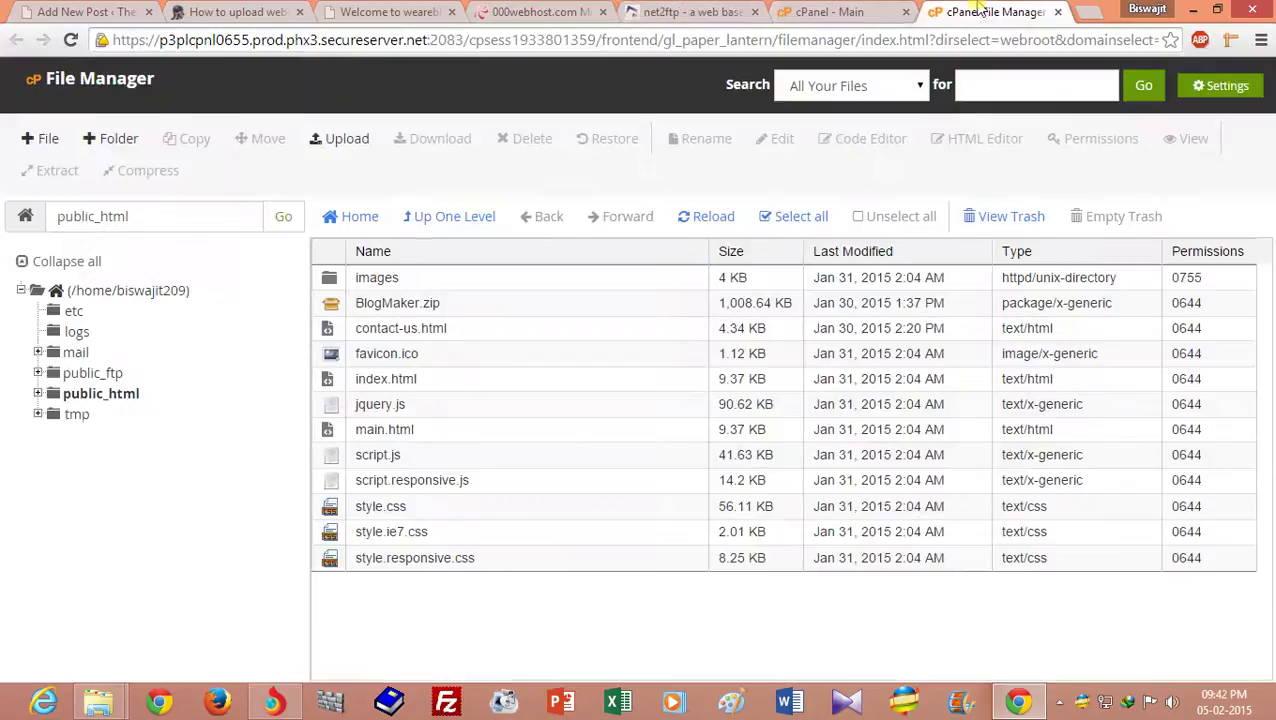
pyautogui.click(836, 11)
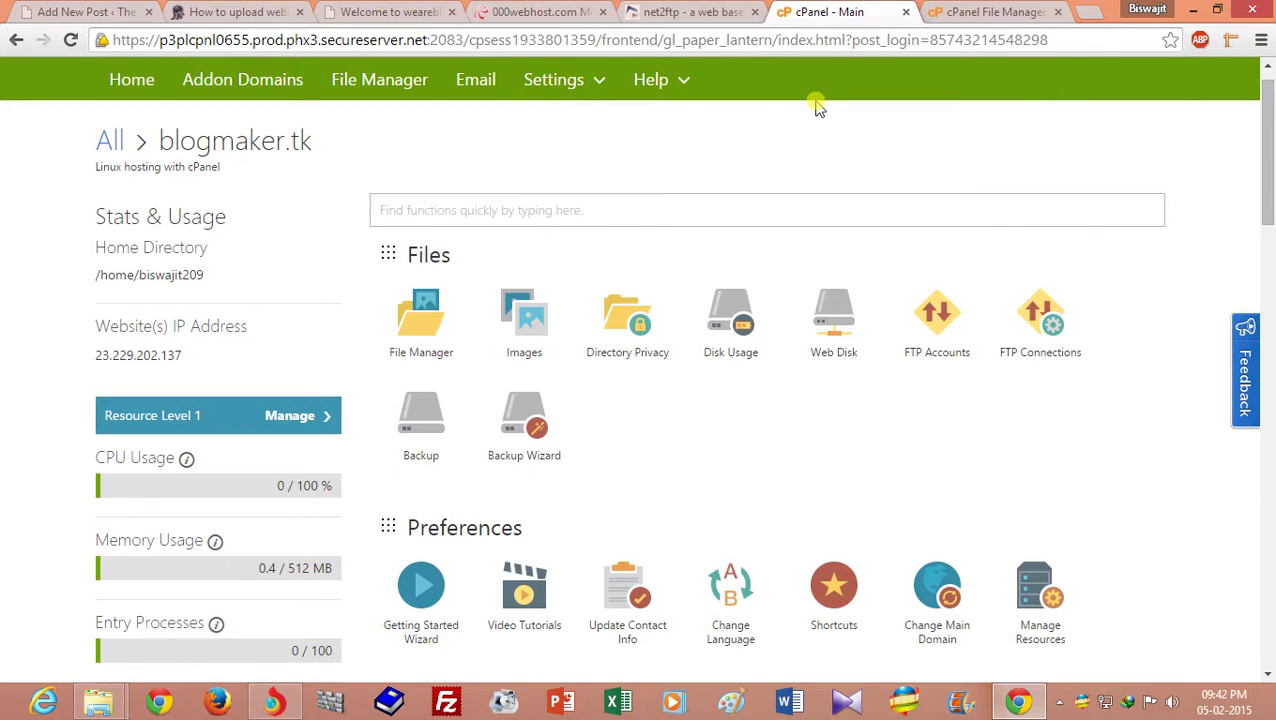
# Step: Bring up the 'How to upload website files to any host' post and skim its introduction
pyautogui.click(226, 10)
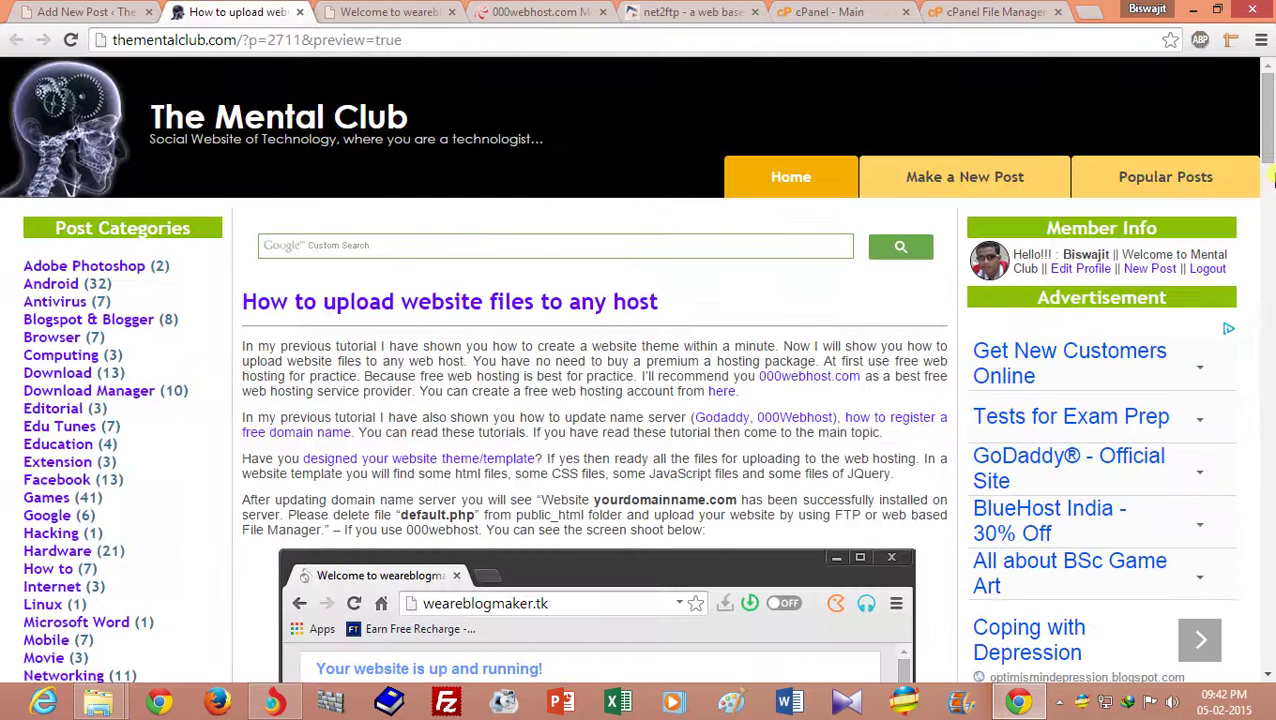
pyautogui.moveTo(1268, 160)
pyautogui.mouseDown()
pyautogui.moveTo(1268, 459)
pyautogui.moveTo(1268, 120)
pyautogui.moveTo(1267, 455)
pyautogui.moveTo(1268, 150)
pyautogui.mouseUp()
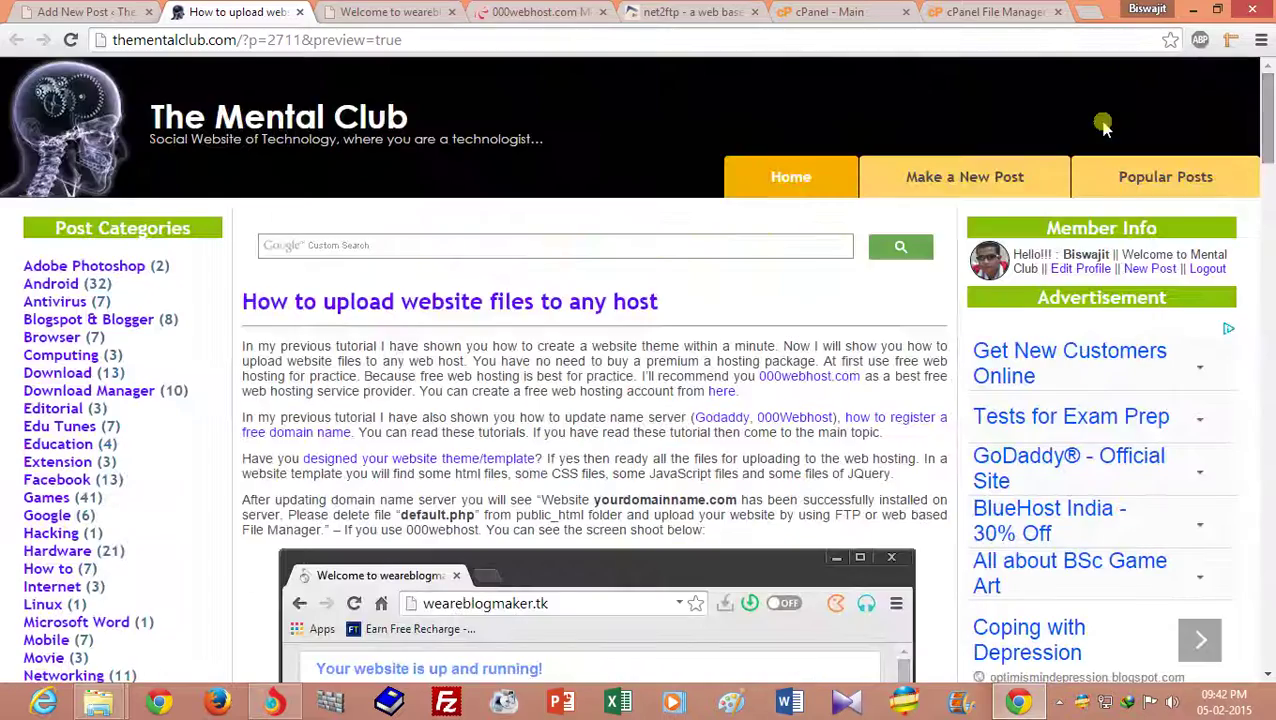
pyautogui.moveTo(380, 395); pyautogui.dragTo(422, 405)
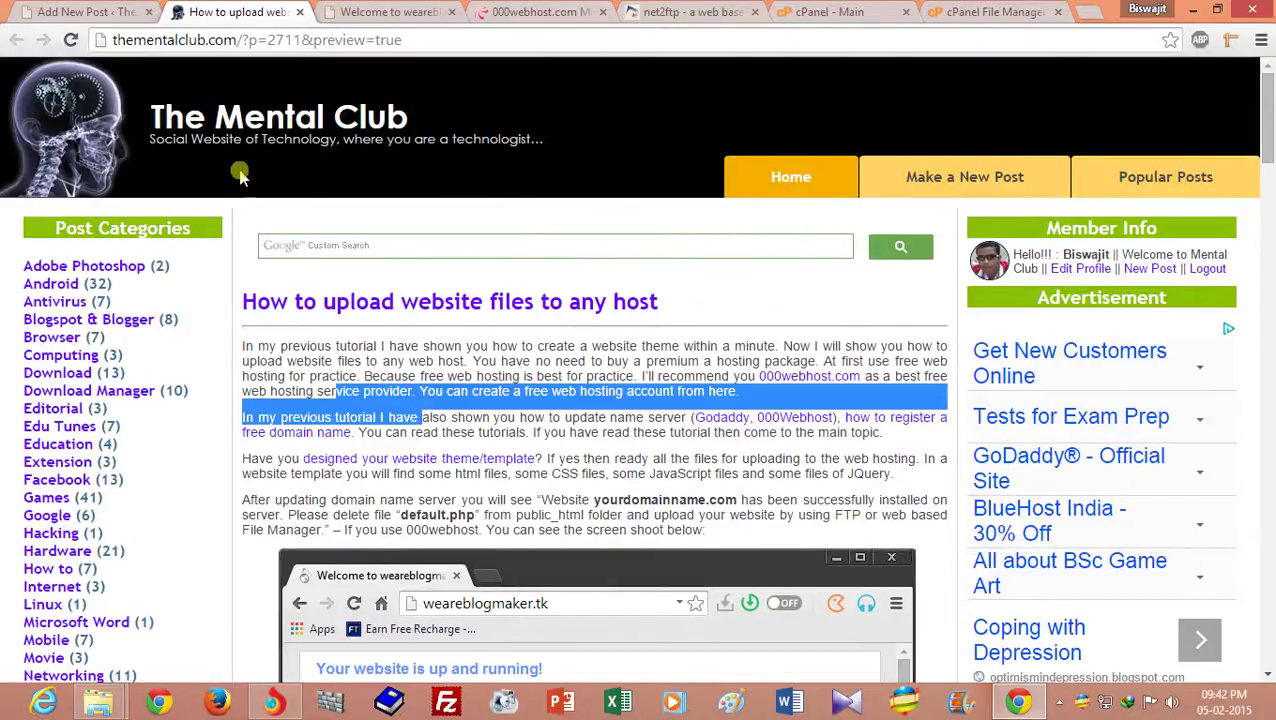
pyautogui.click(440, 378)
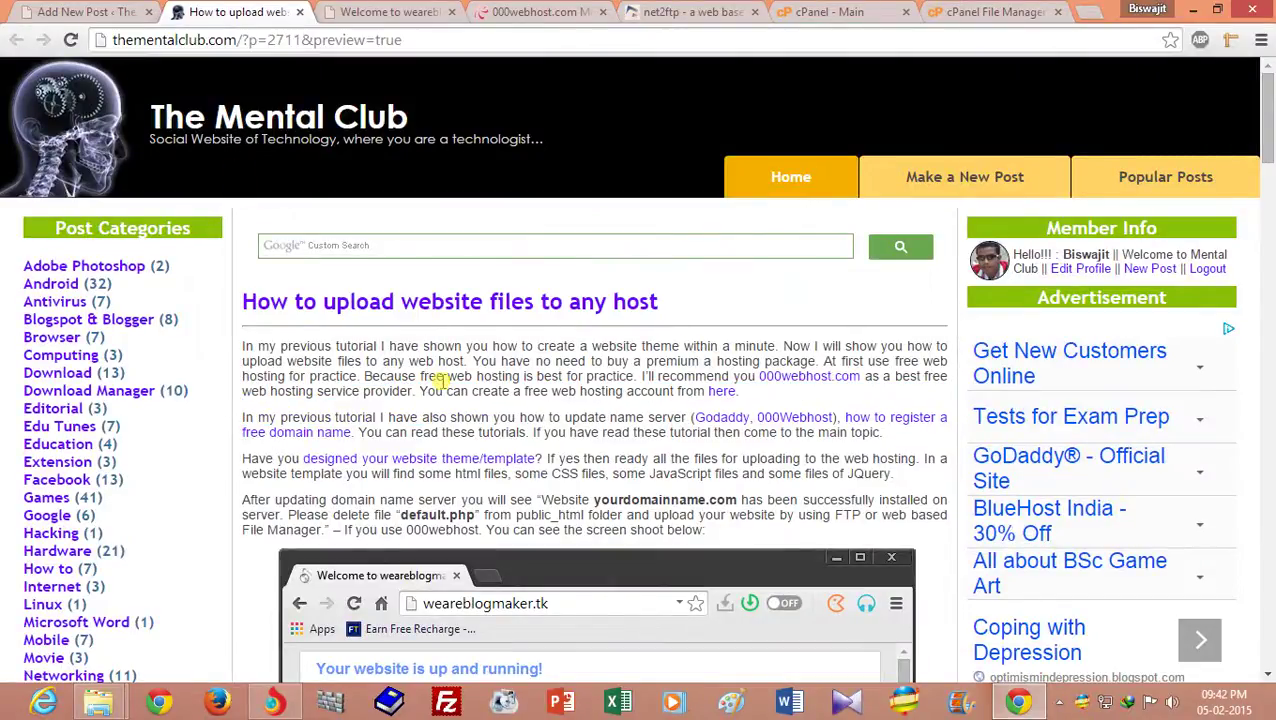